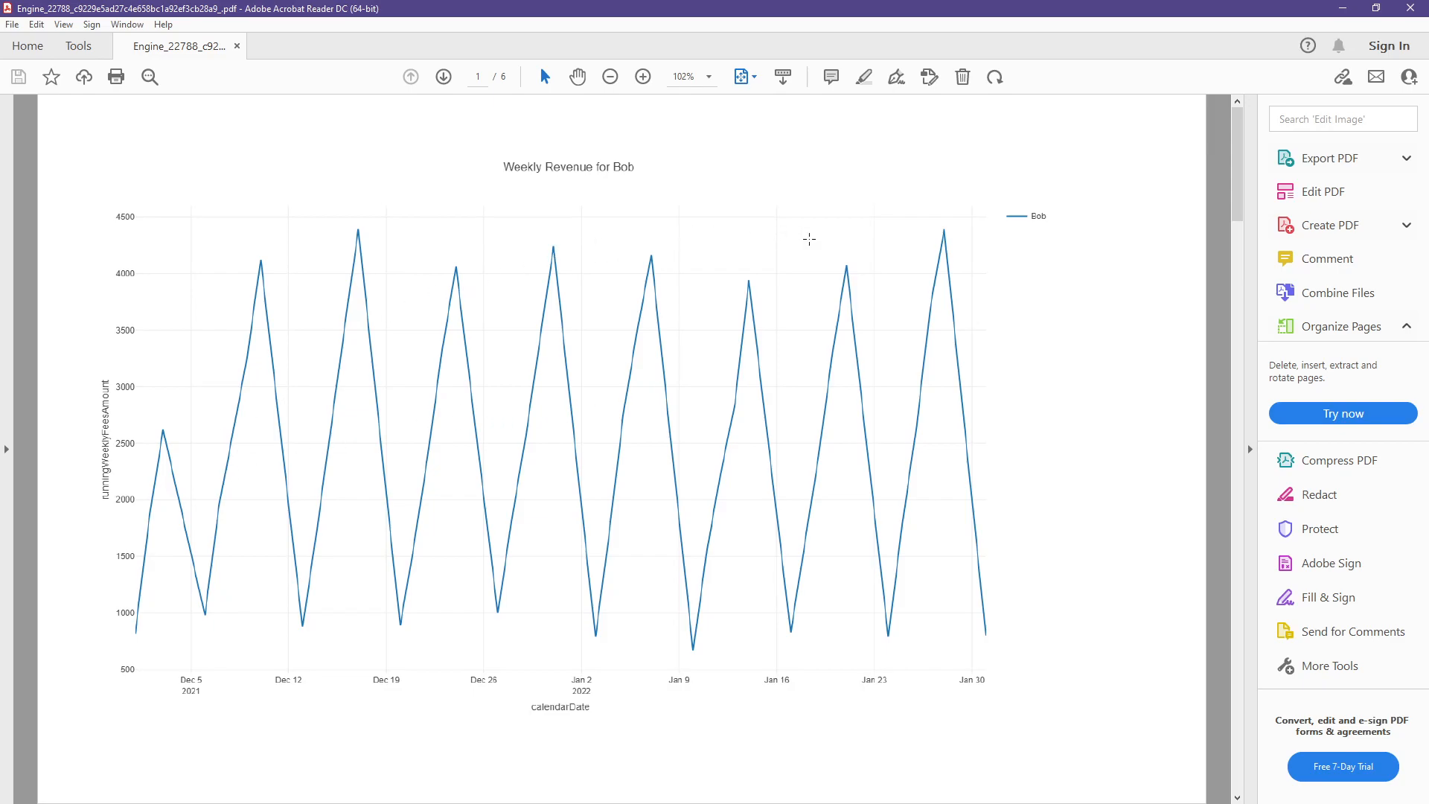
- Page through the PDF's weekly revenue charts for each trainer and the total revenue by trainer chart
scroll(809, 239, "down", 5)
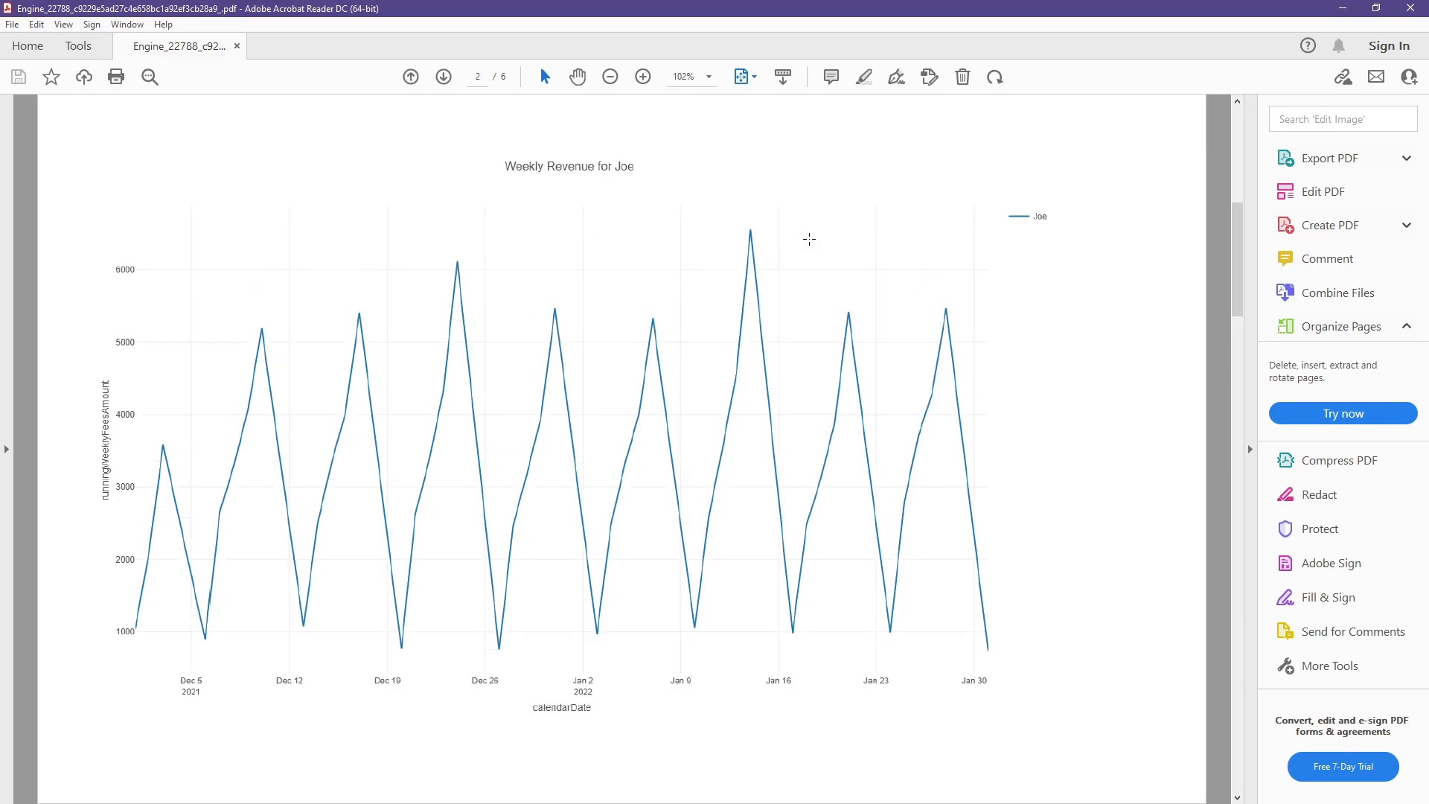
scroll(809, 239, "down", 5)
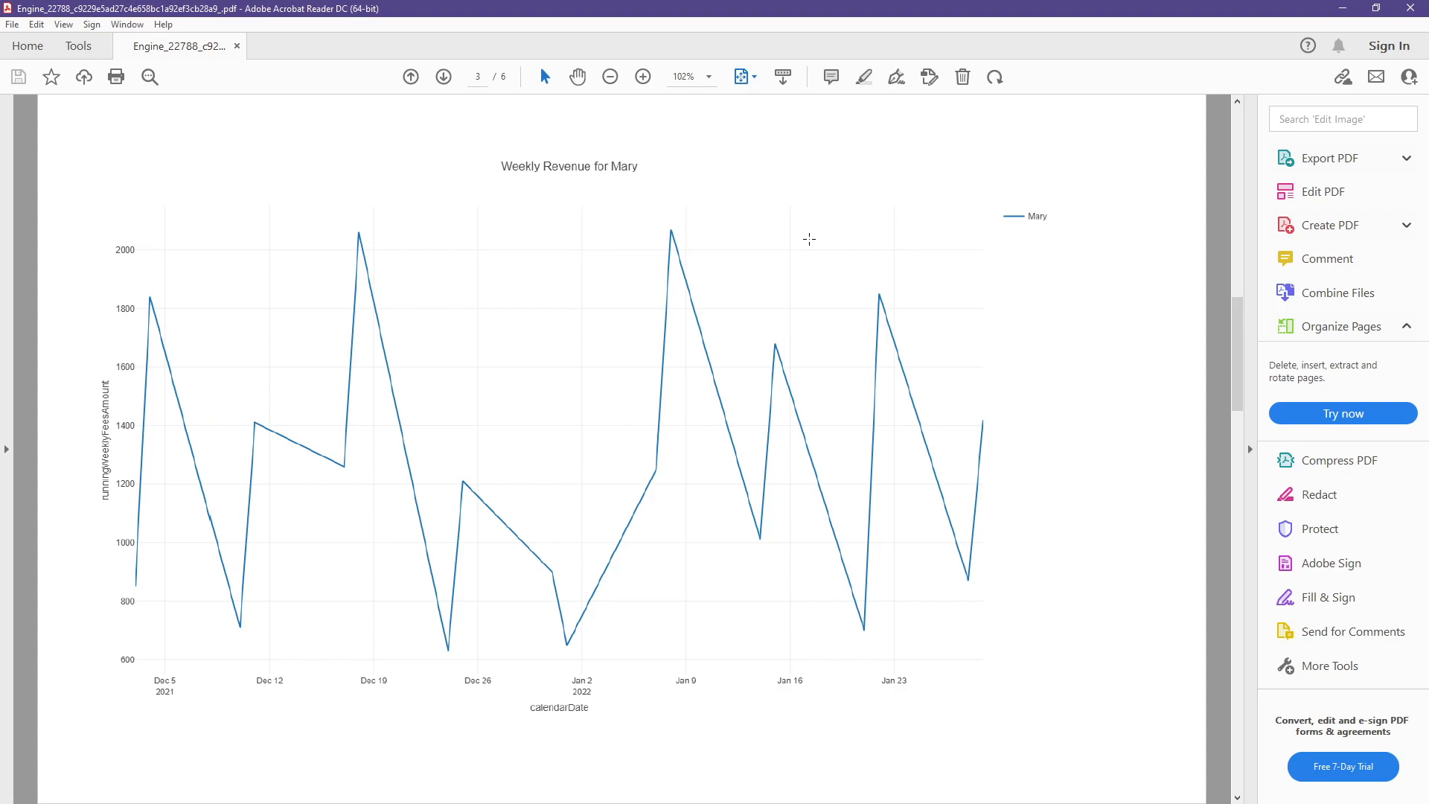
scroll(809, 239, "down", 5)
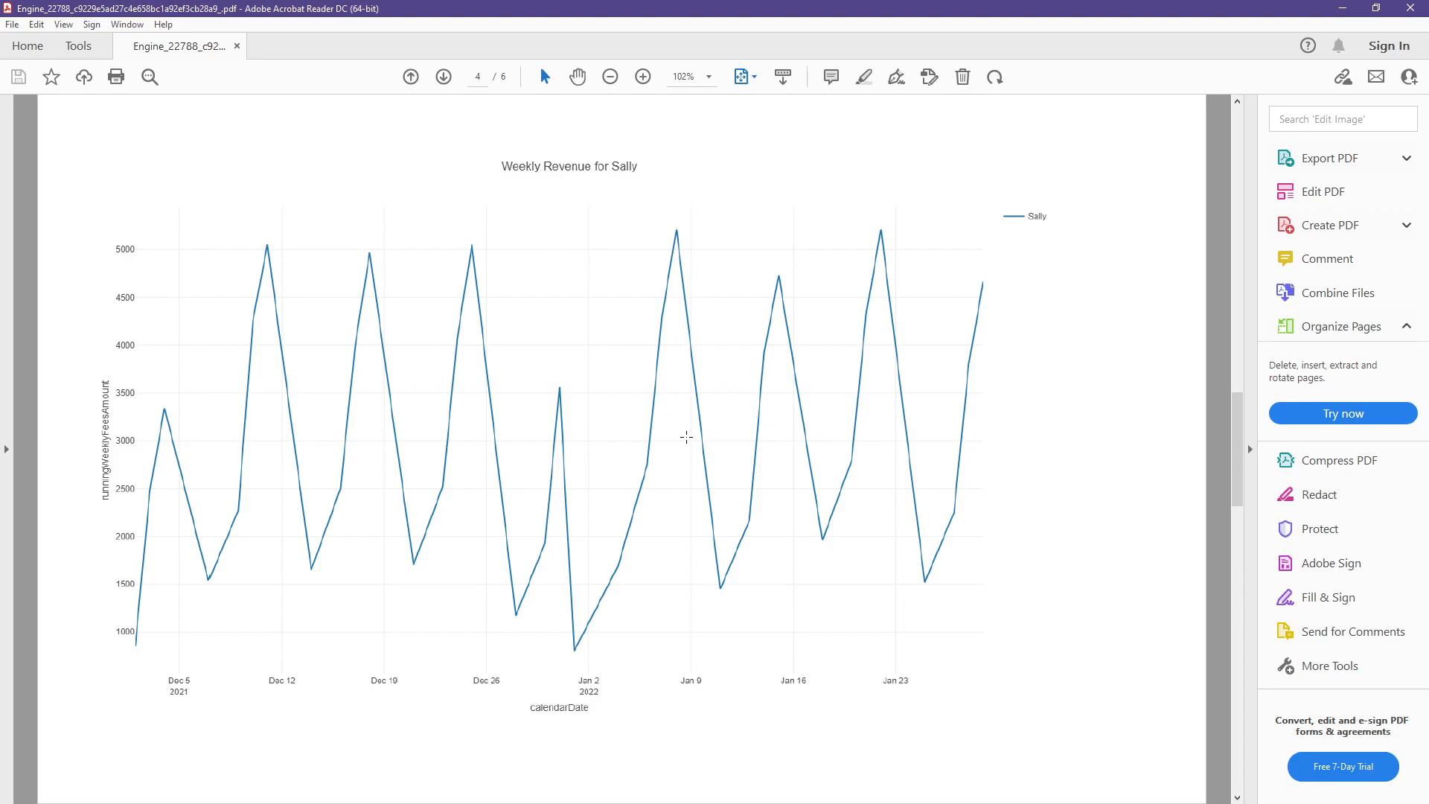
key("Right")
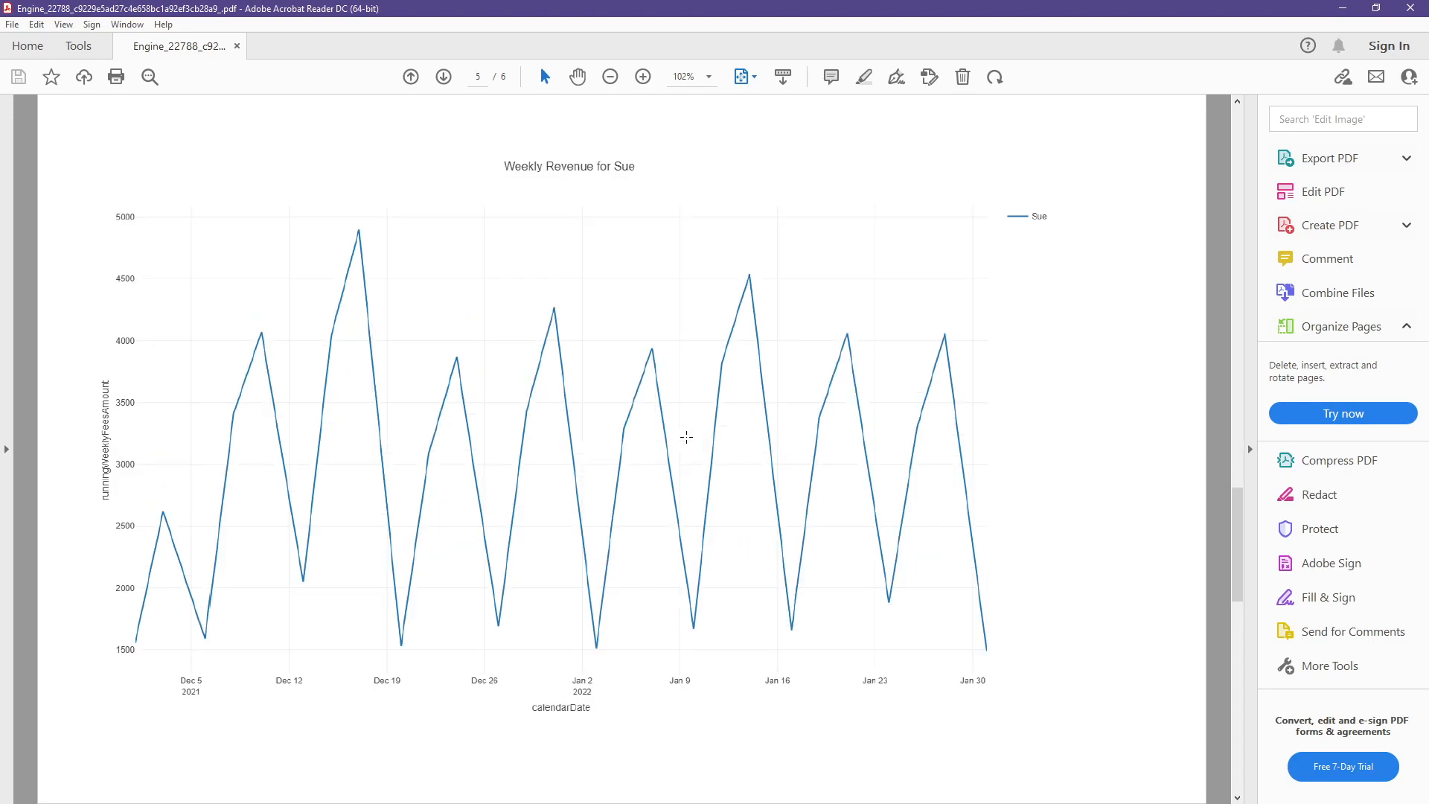
key("Right")
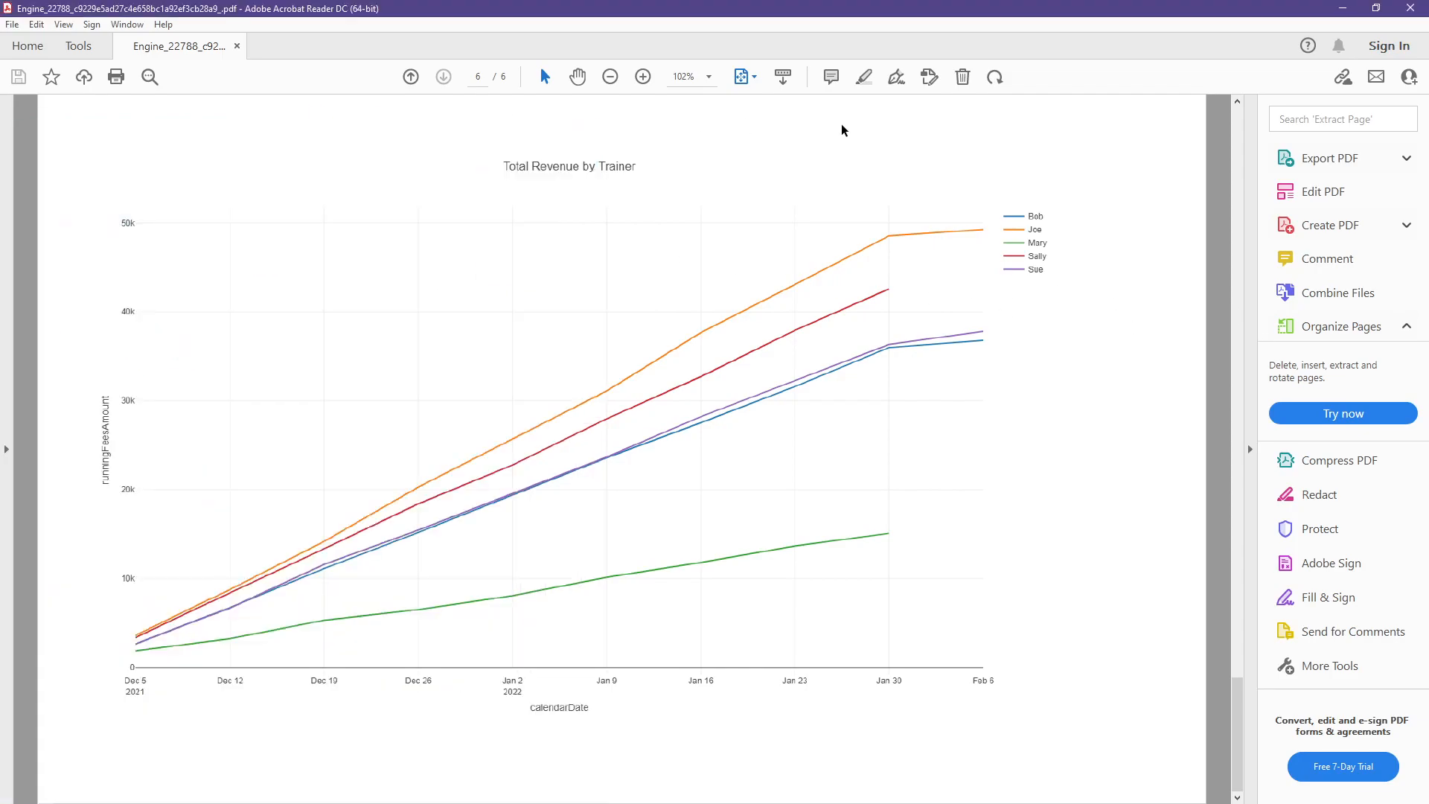
- Switch to Alteryx Designer and examine the daily trainer summary table's browsed records in an enlarged results window
left_click_drag(0, 141, 599, 61)
double_click(599, 61)
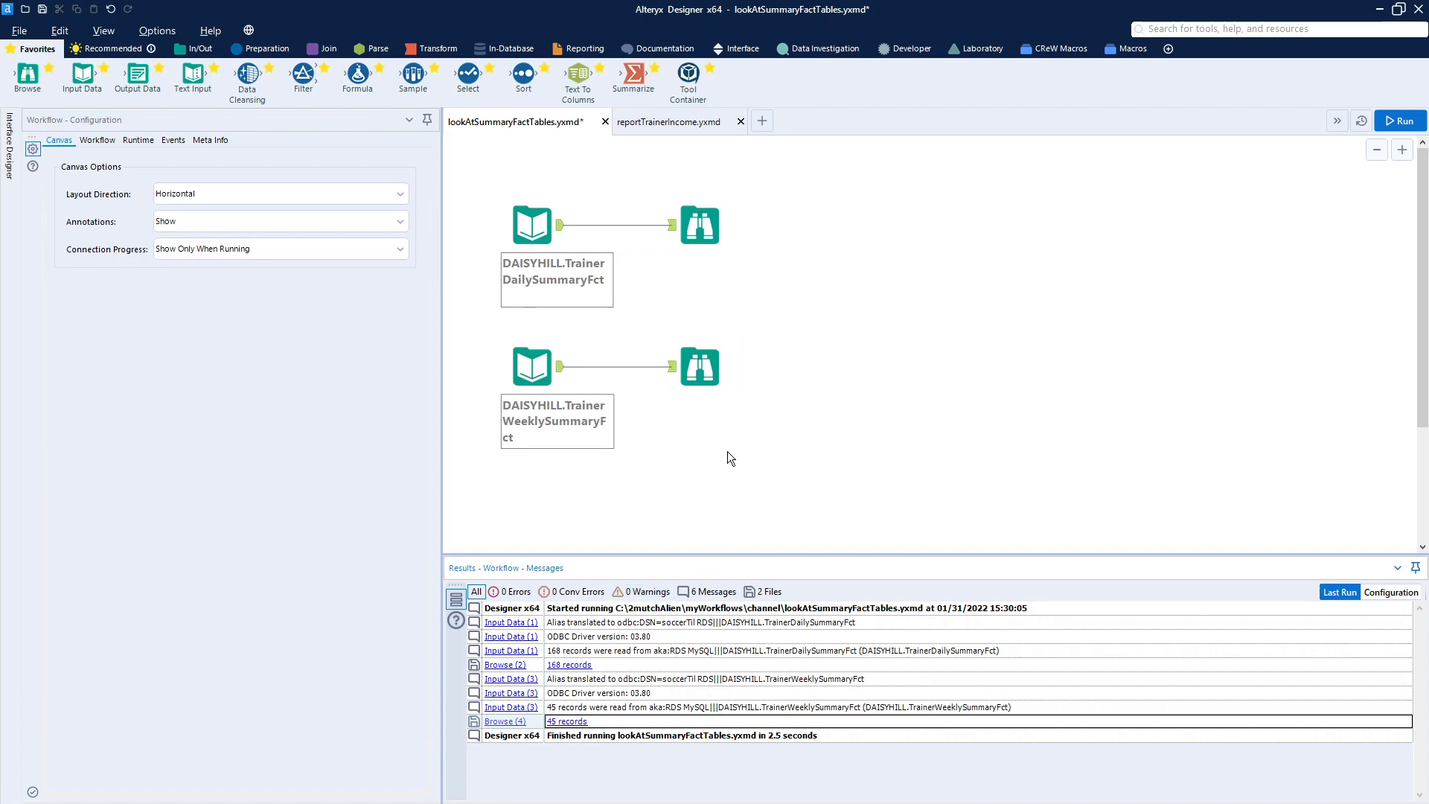
left_click(703, 227)
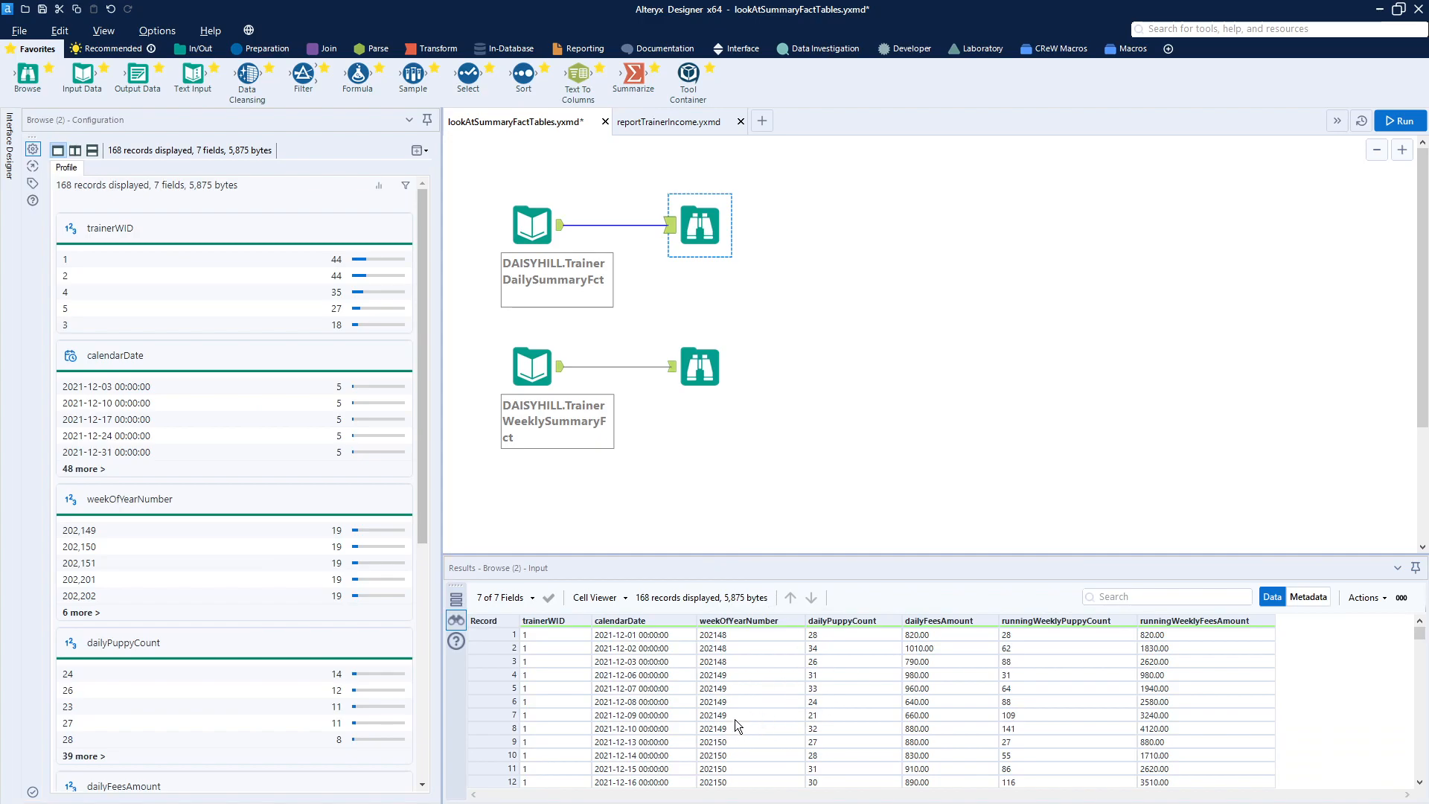
left_click(891, 448)
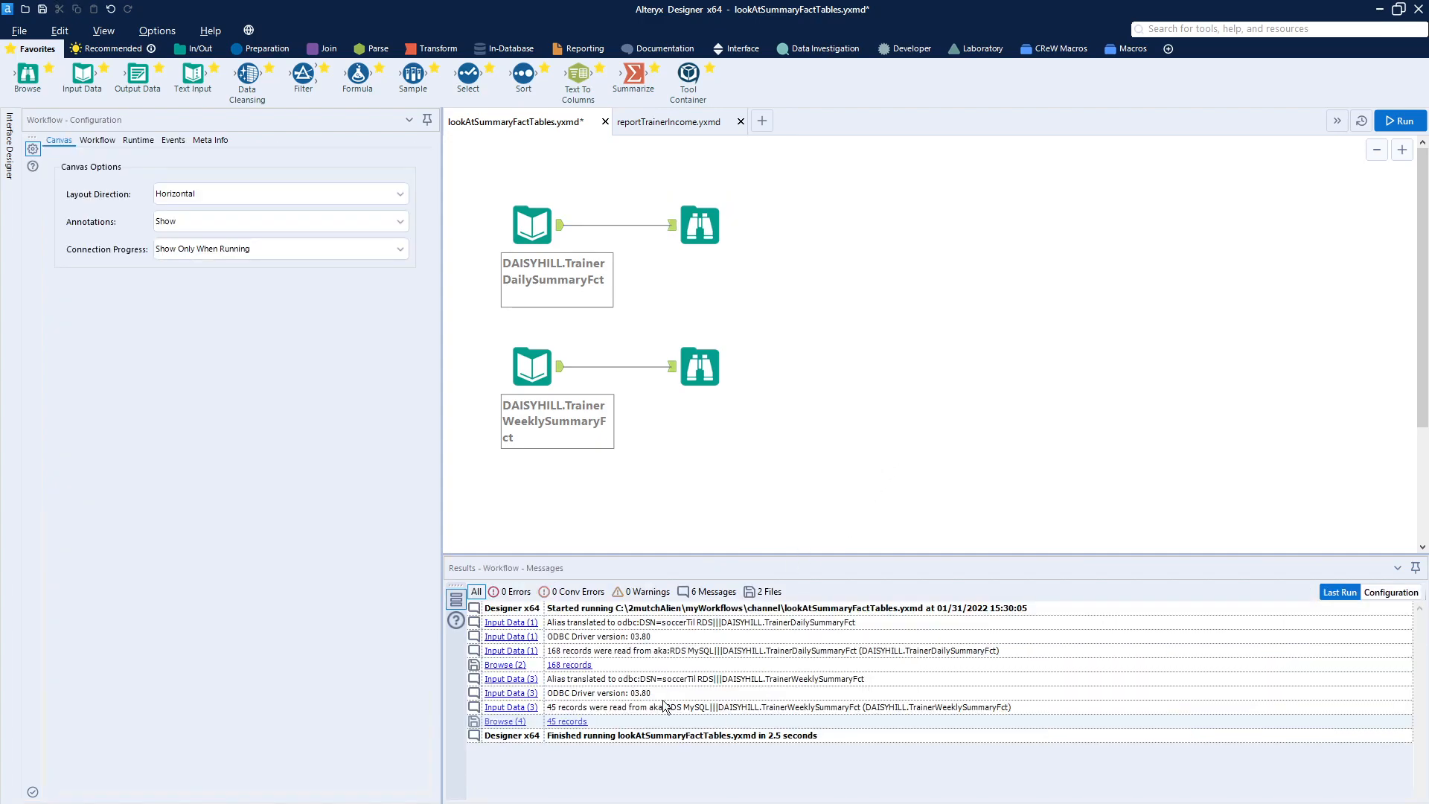
left_click(575, 672)
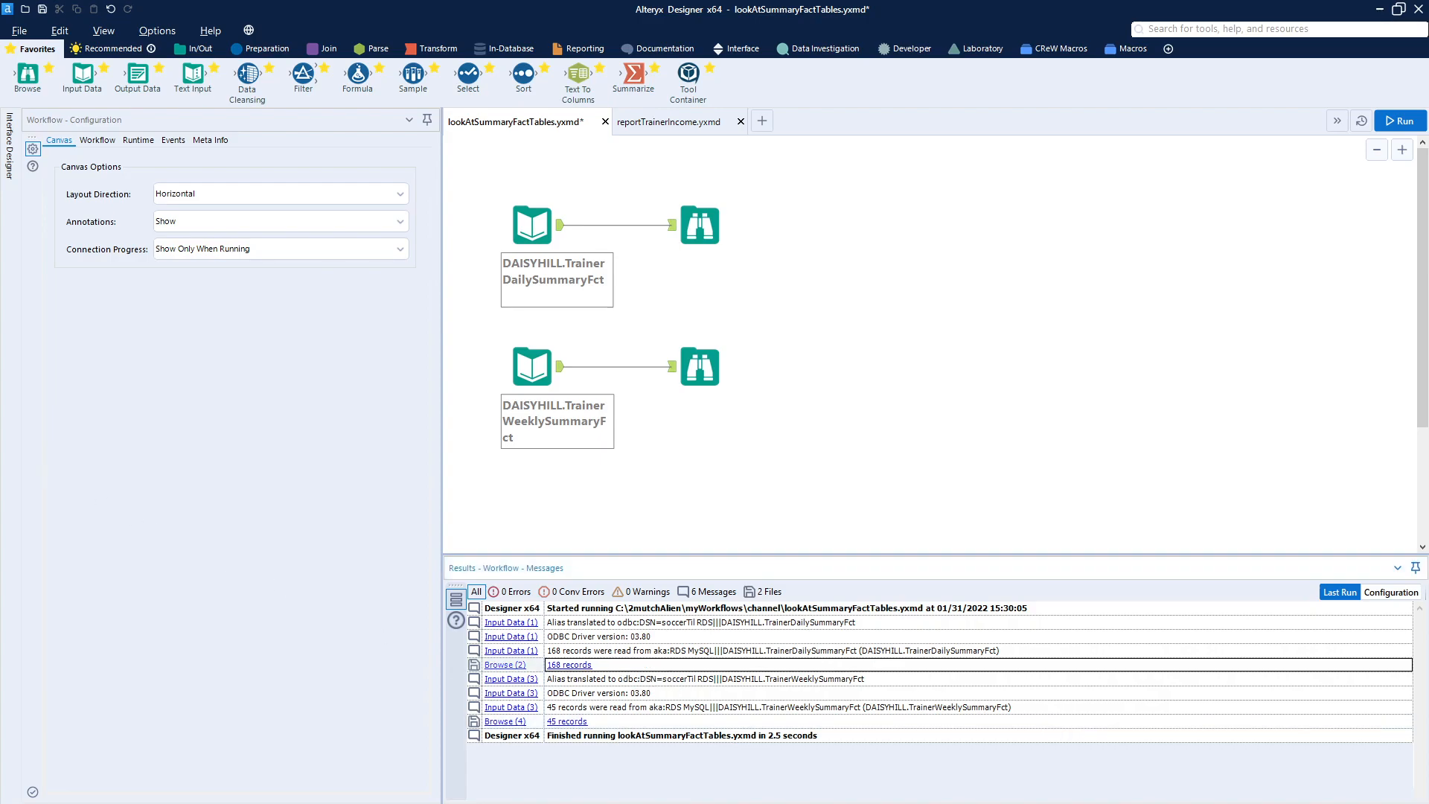
left_click(569, 665)
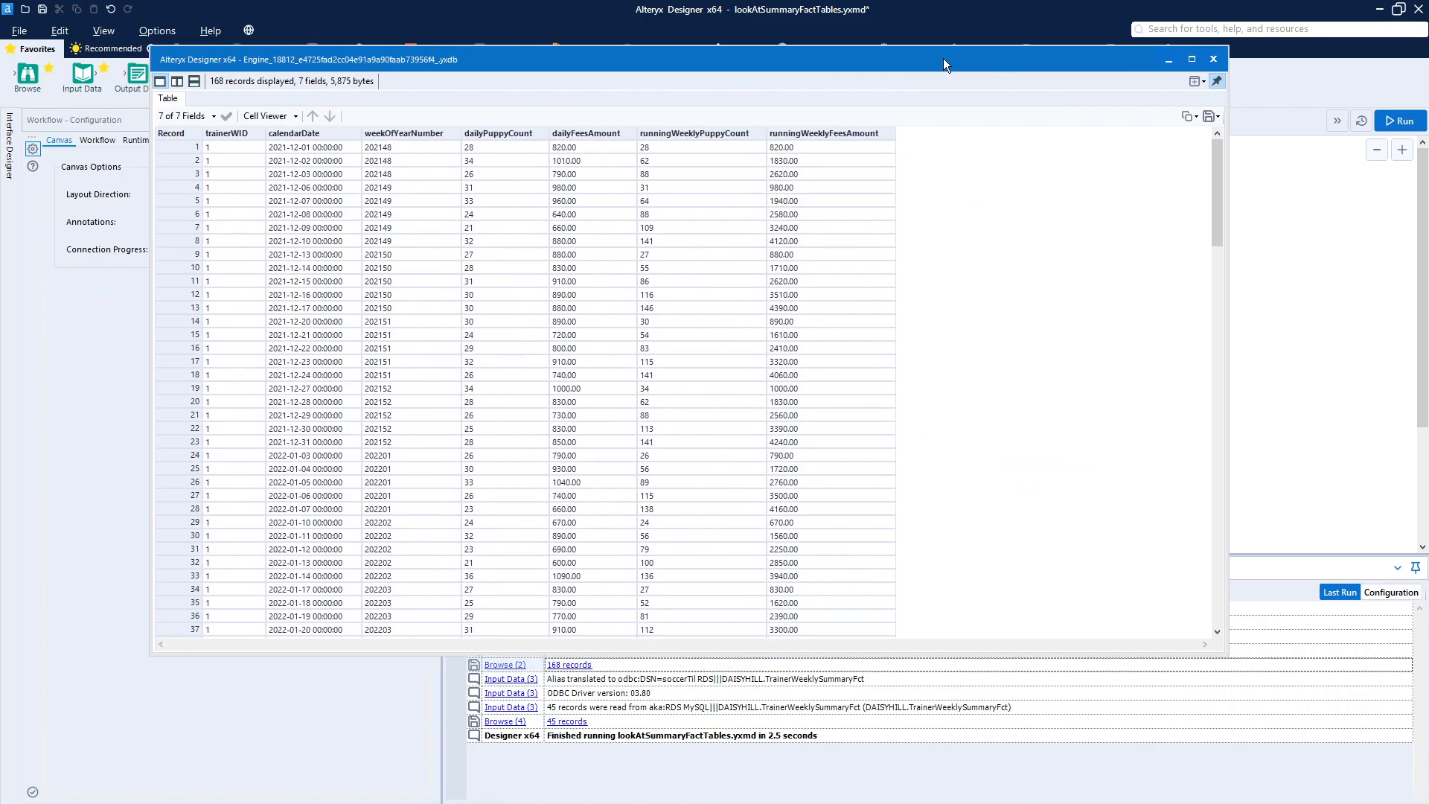
double_click(943, 60)
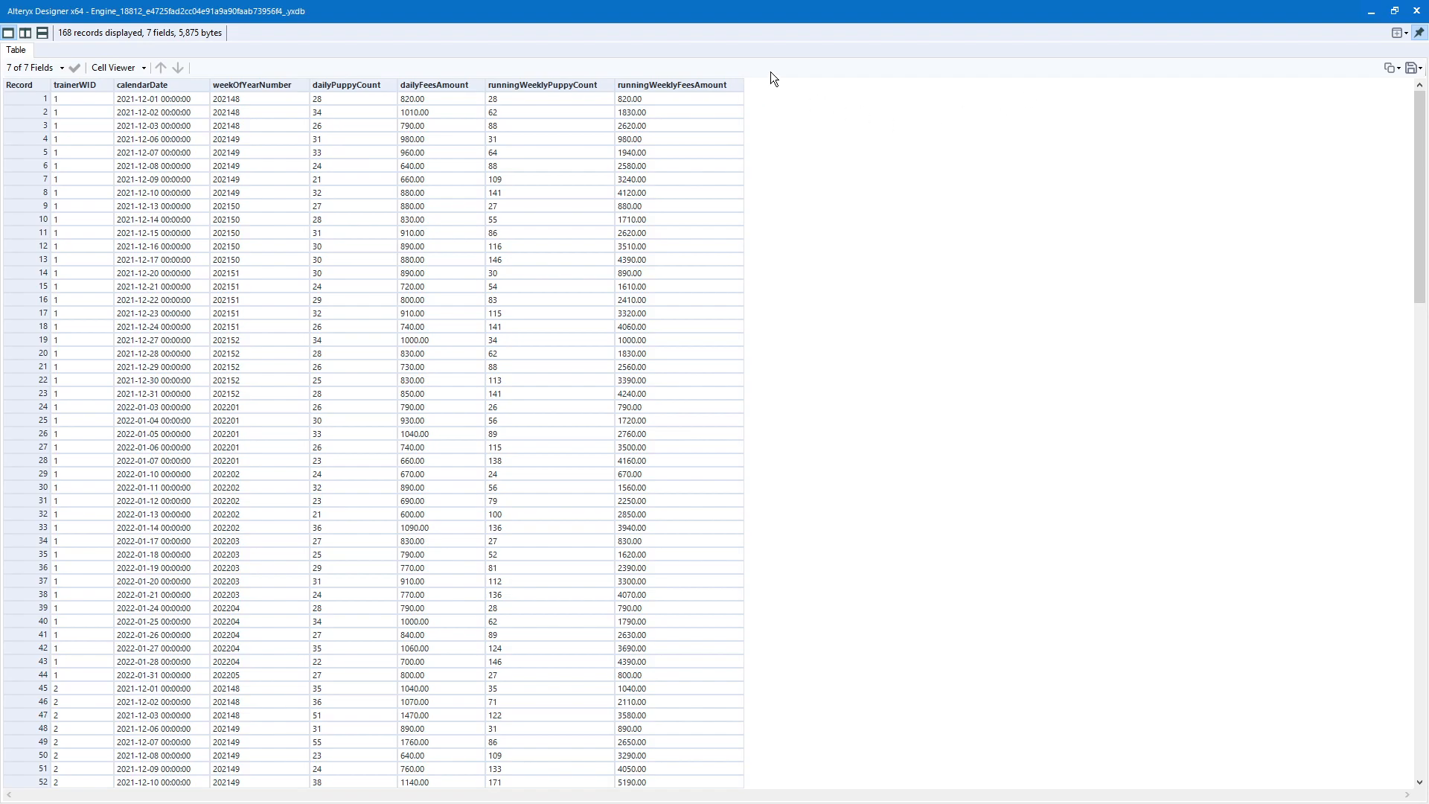
left_click(1416, 11)
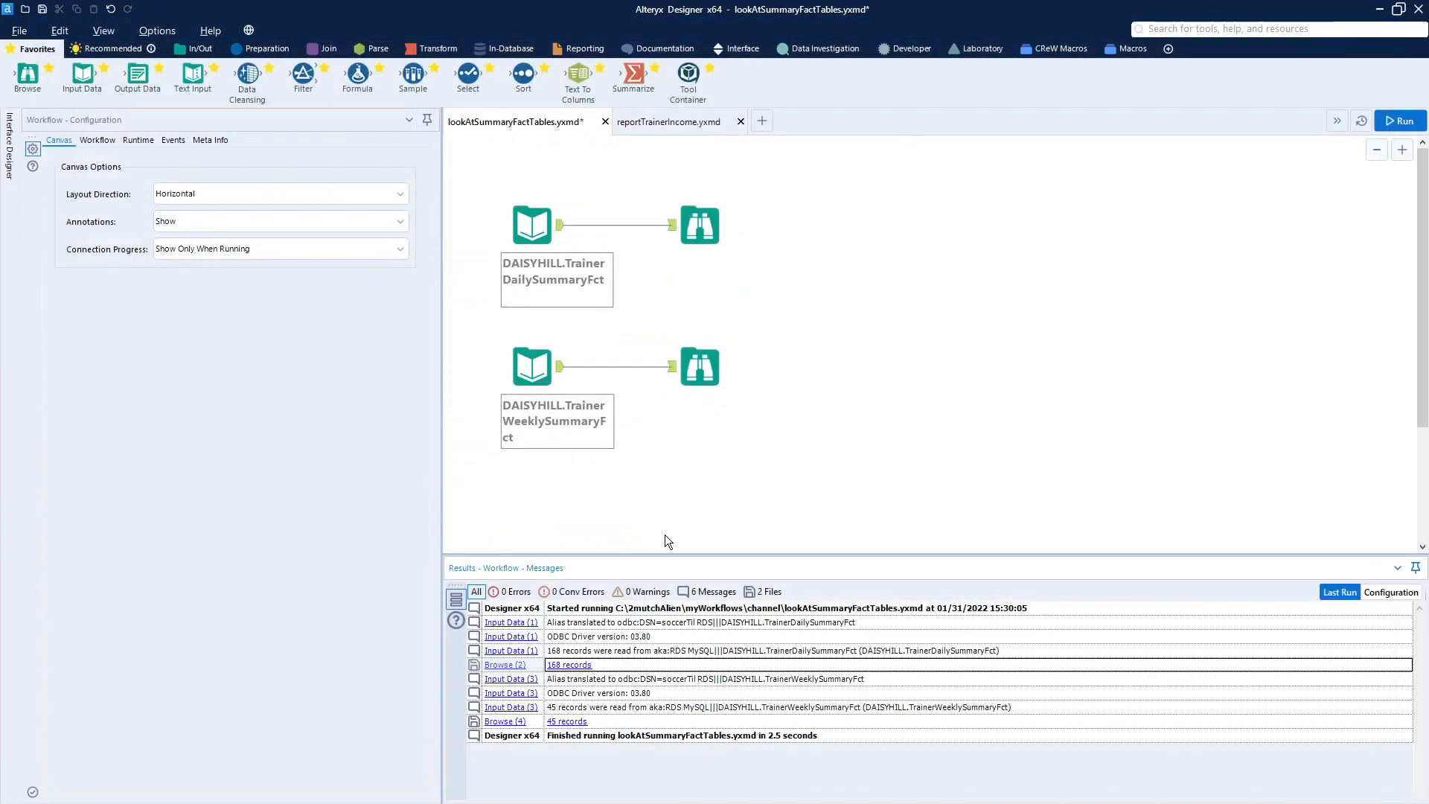
- Examine the weekly trainer summary table's browsed records in an enlarged results window
left_click(567, 722)
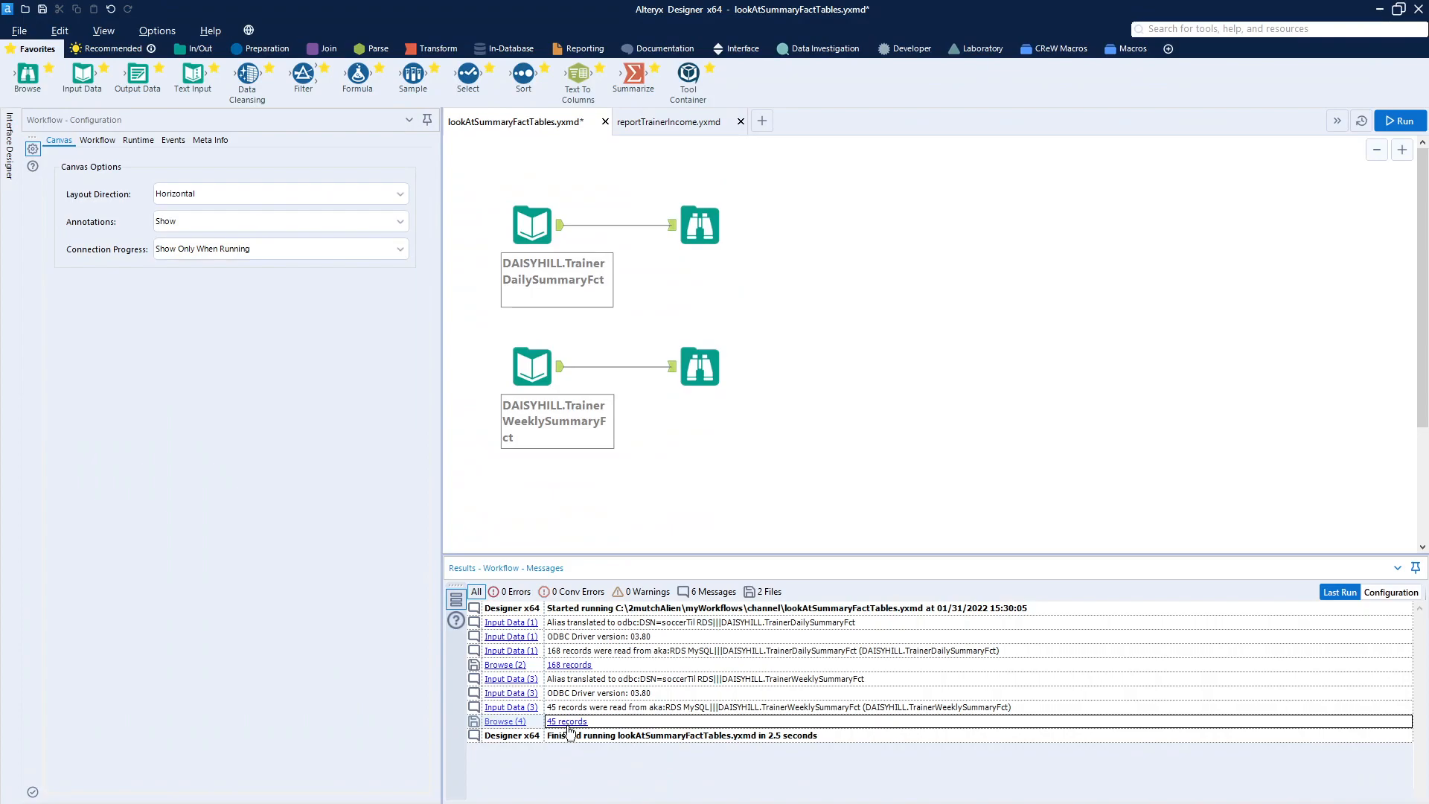
left_click_drag(0, 182, 1193, 80)
double_click(1193, 80)
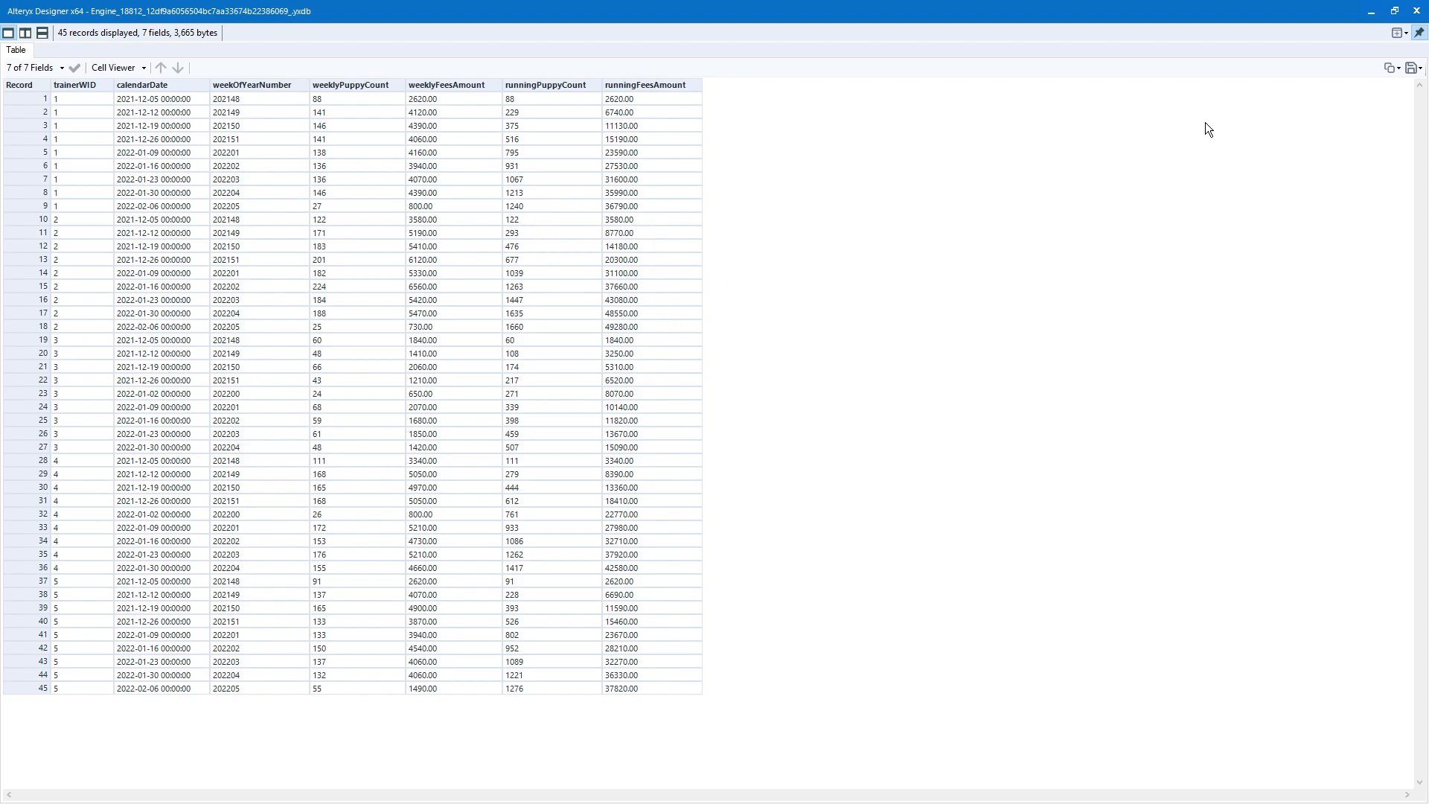
left_click(1417, 11)
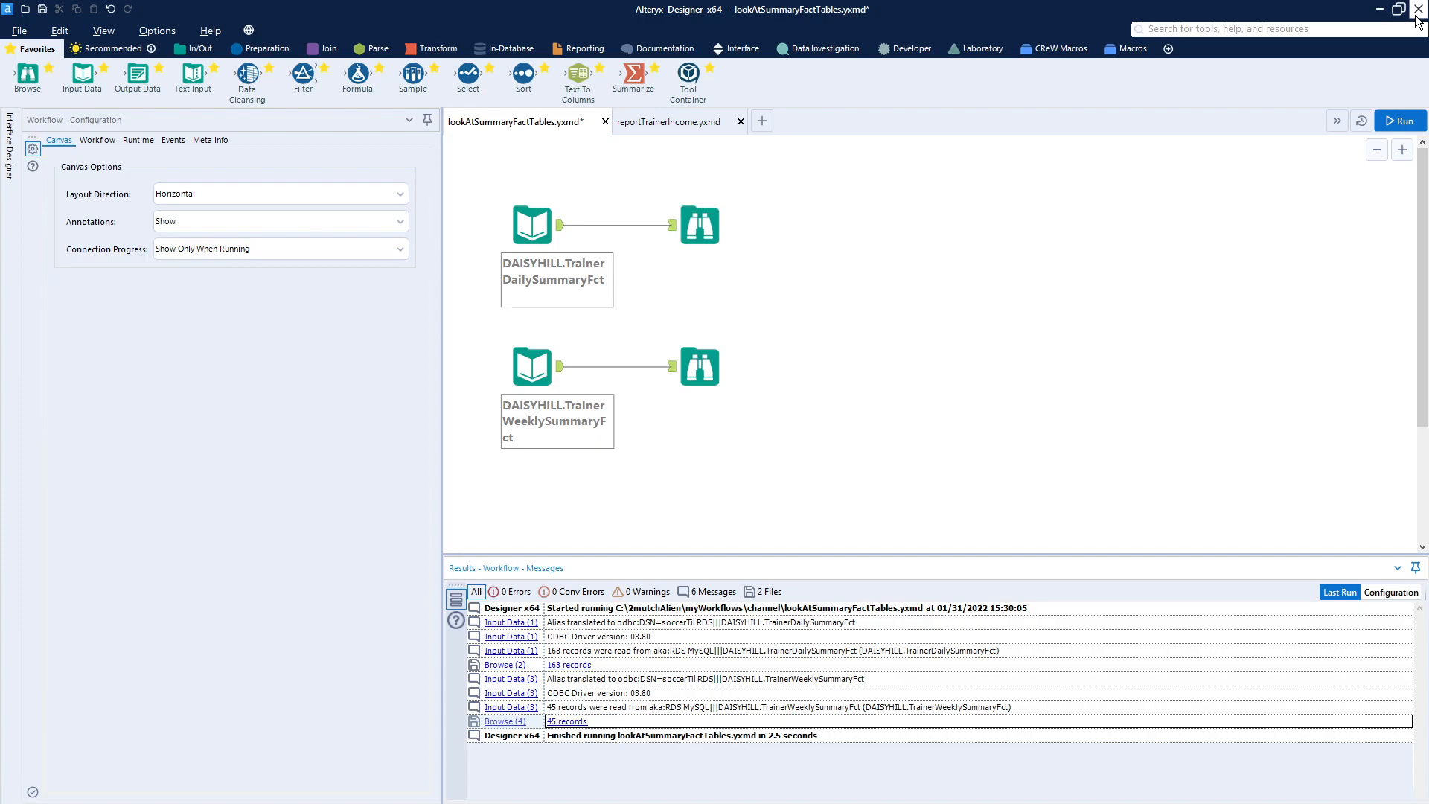
- Create a new workflow and paste the copied PuppyTrainingFct, DateDim, Select, Summarize and Join tools into it
left_click(760, 122)
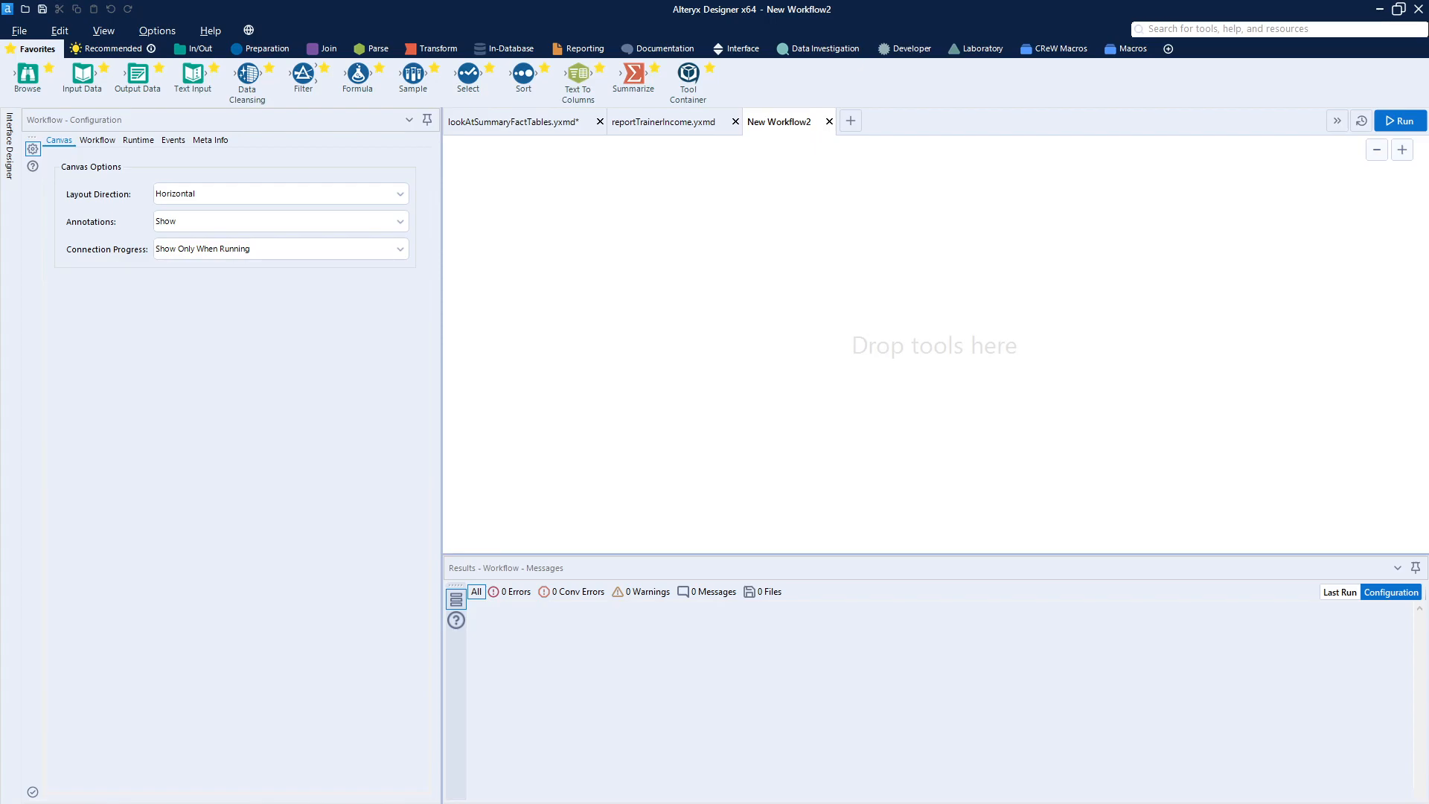
right_click(609, 212)
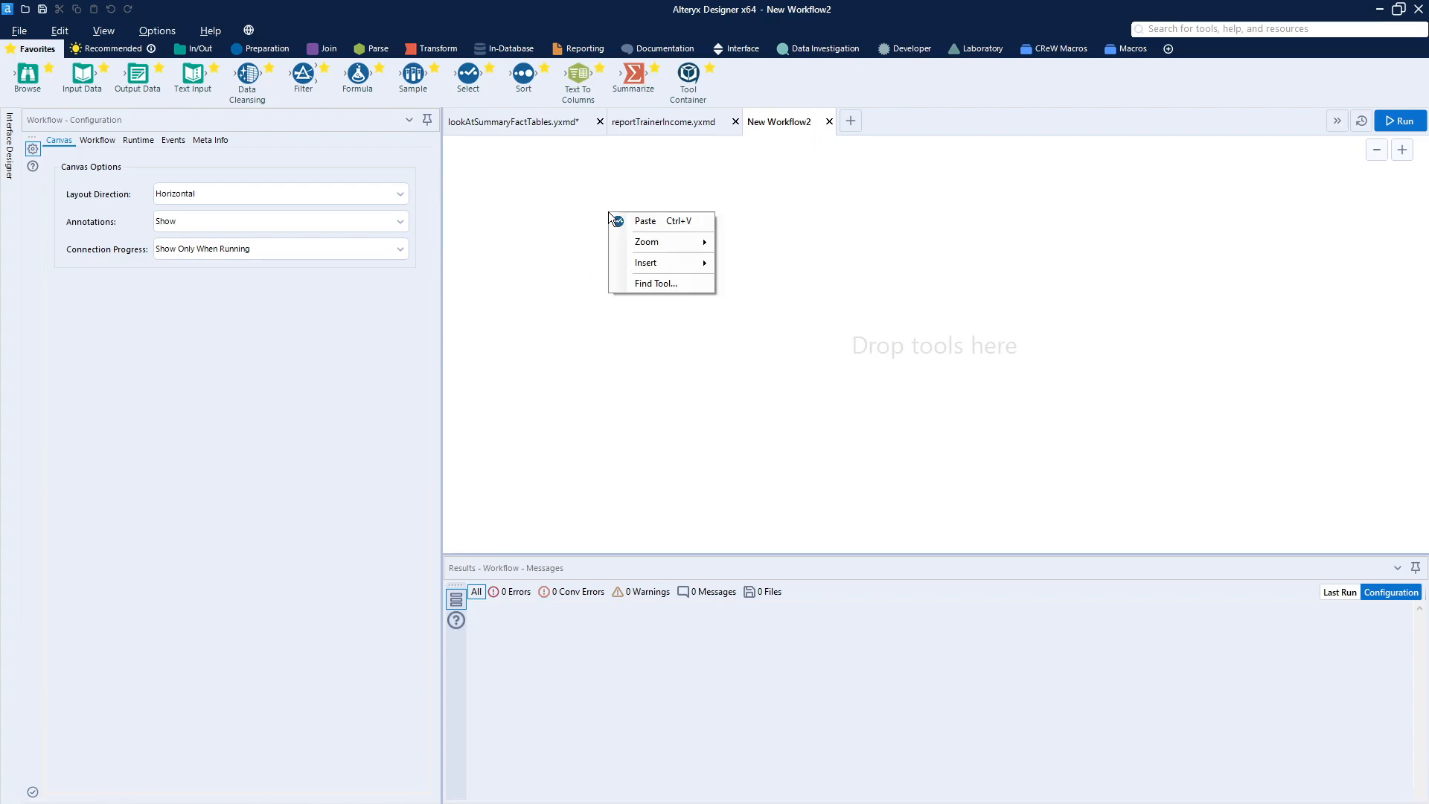
left_click(676, 222)
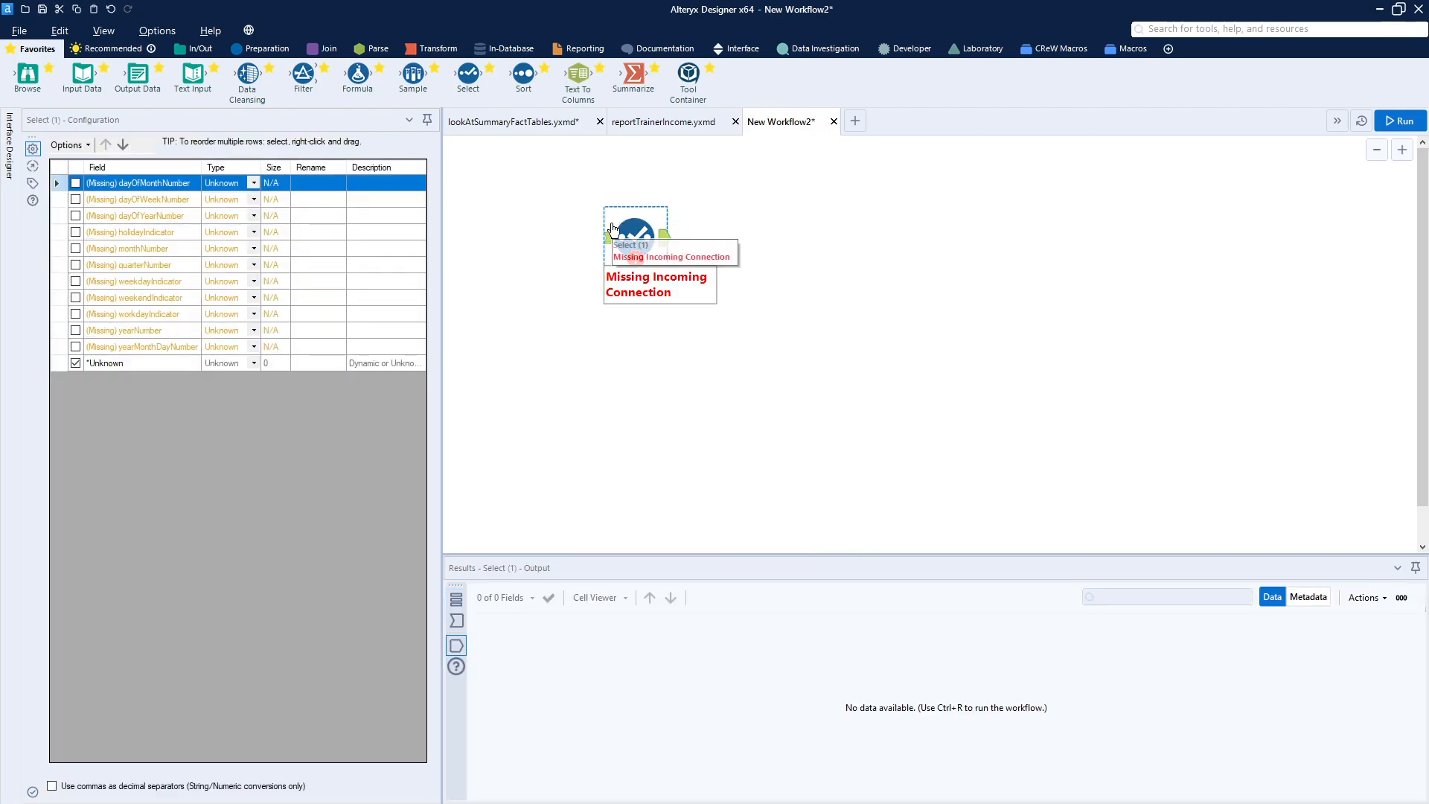
key("Delete")
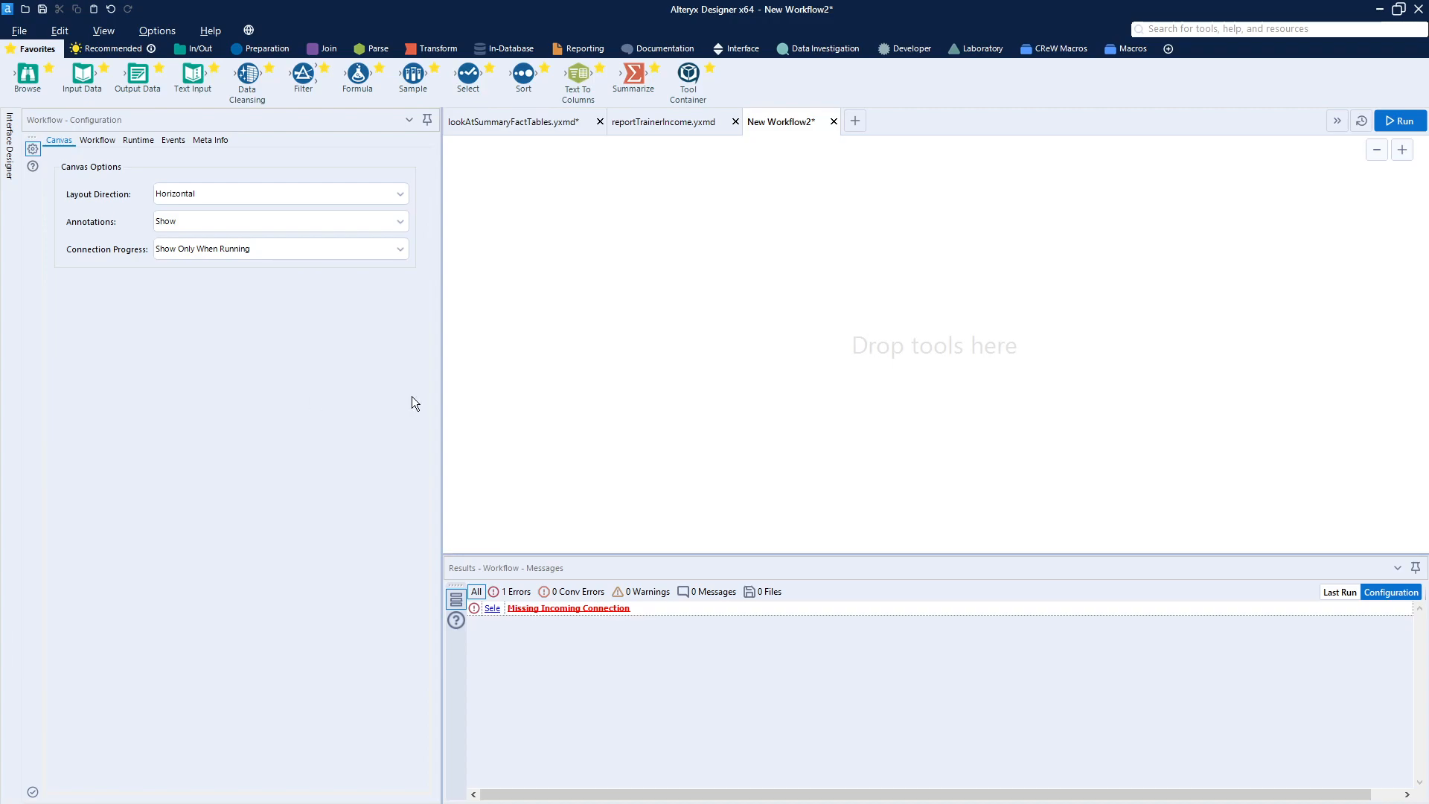
right_click(538, 185)
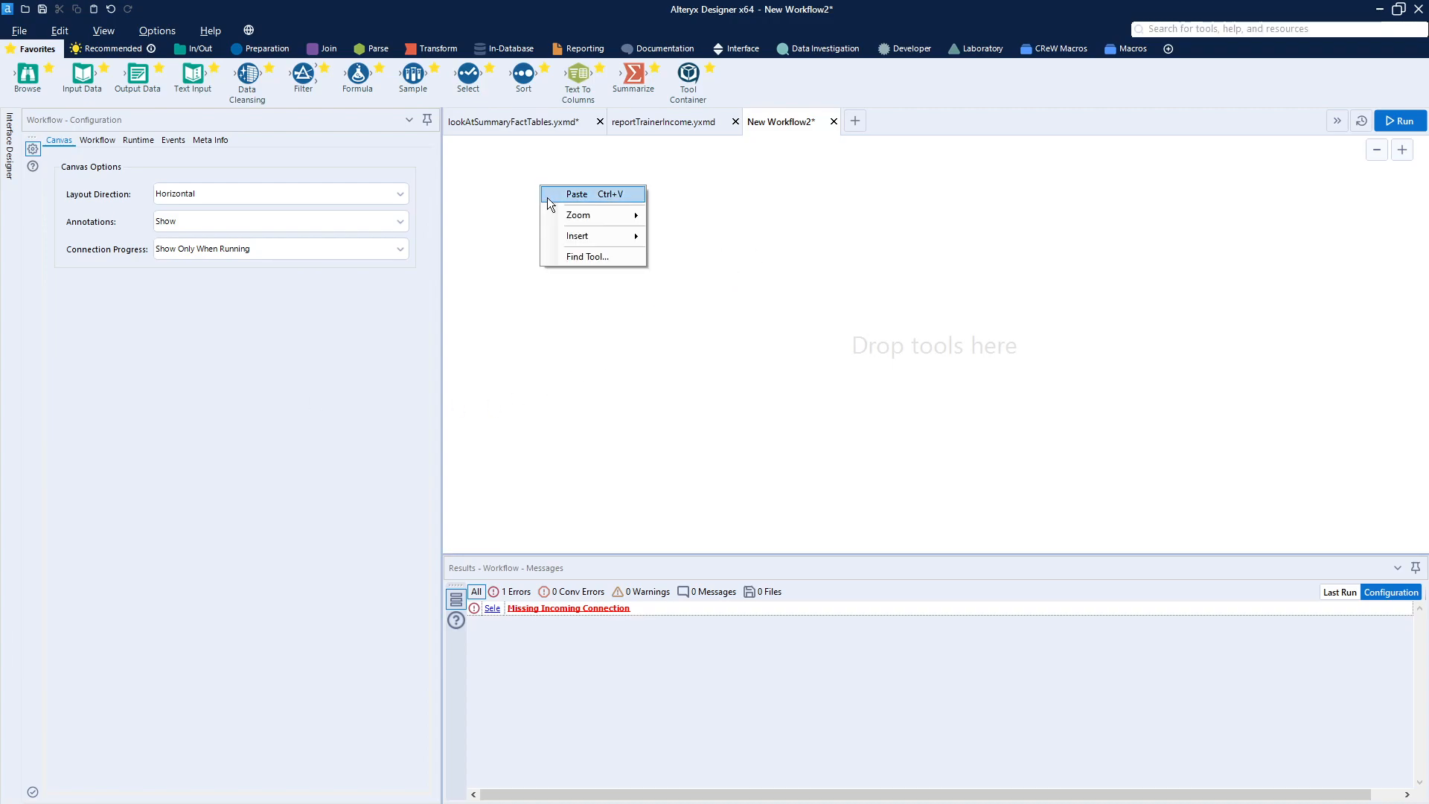
left_click(592, 196)
left_click(591, 196)
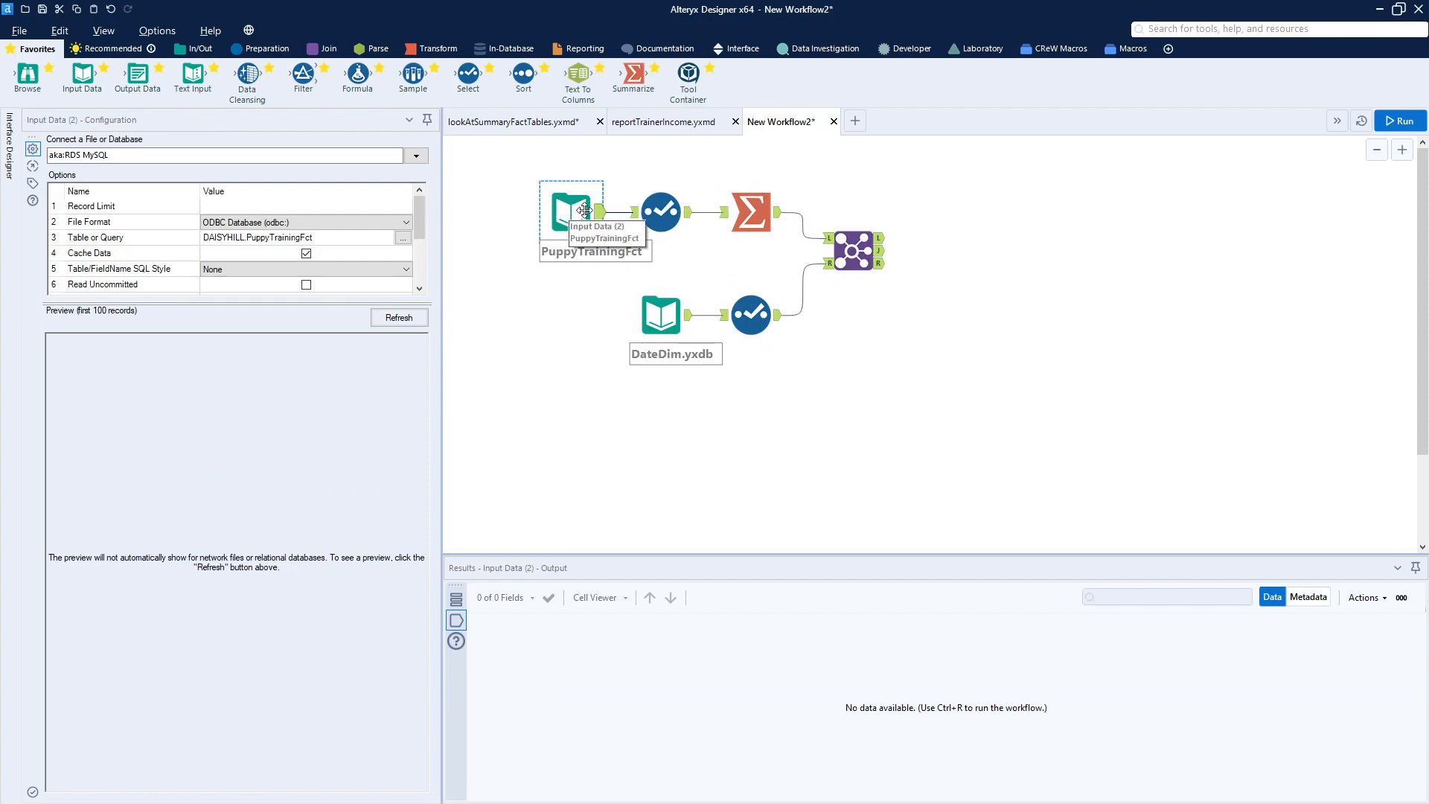
- Run the new workflow
left_click(512, 204)
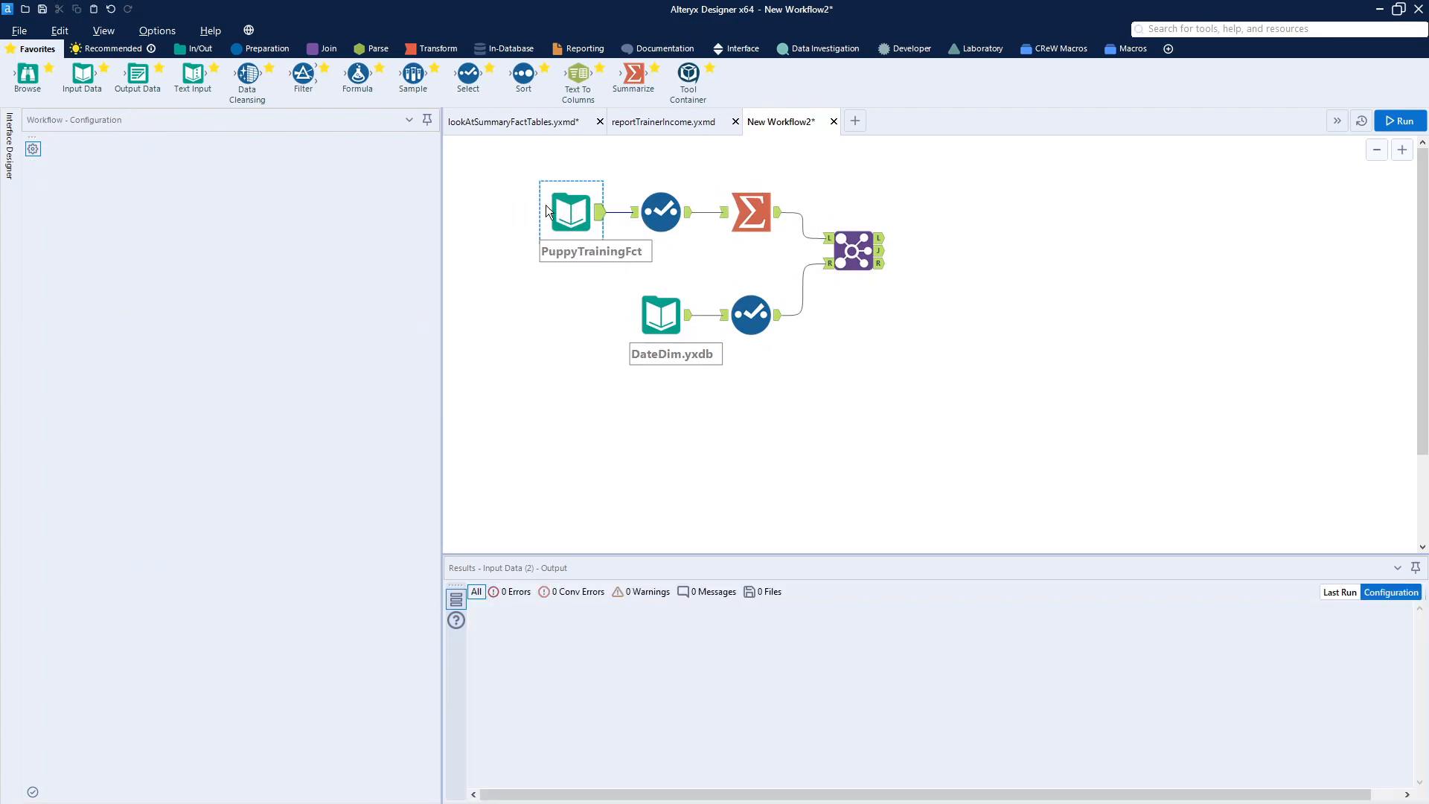
left_click(600, 217)
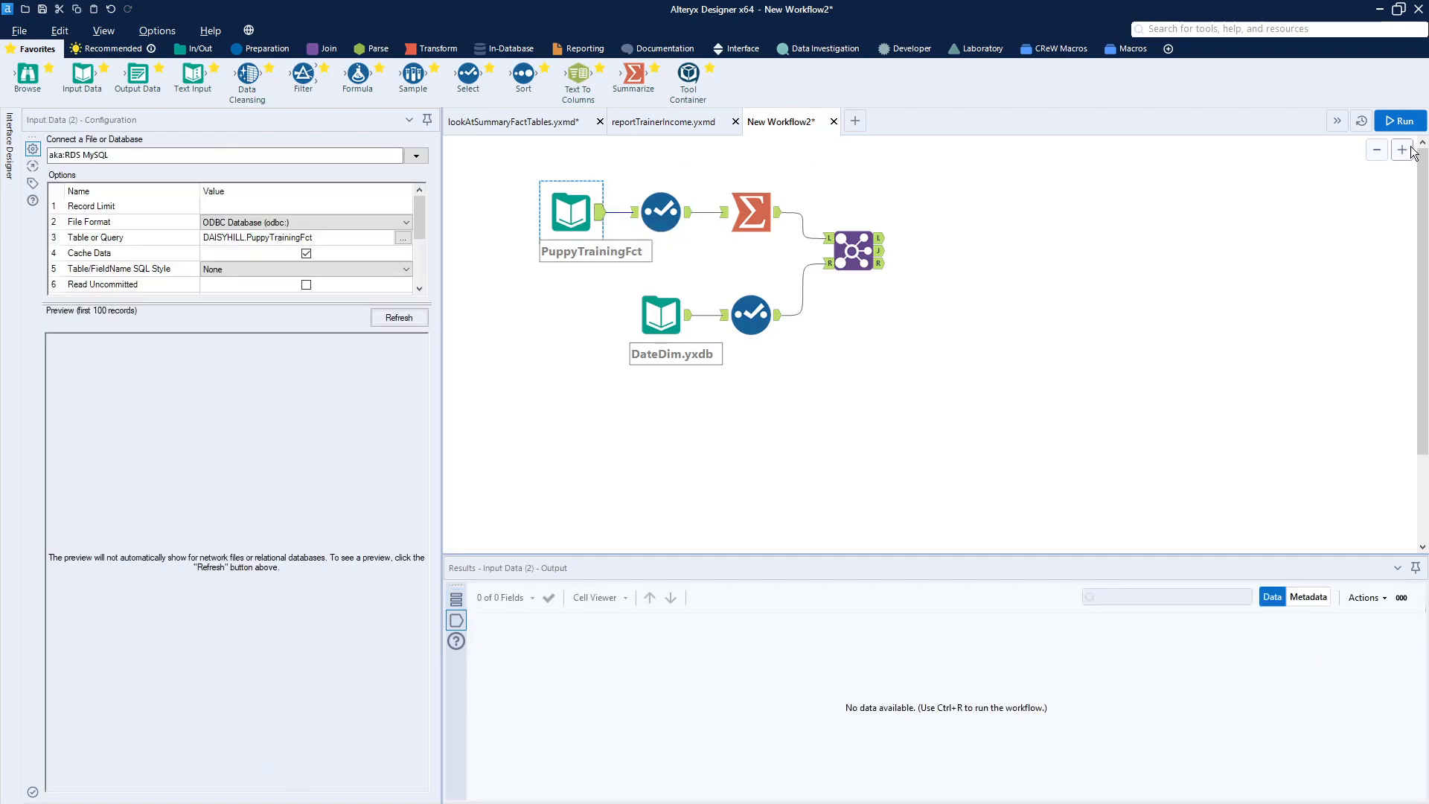
left_click(1400, 121)
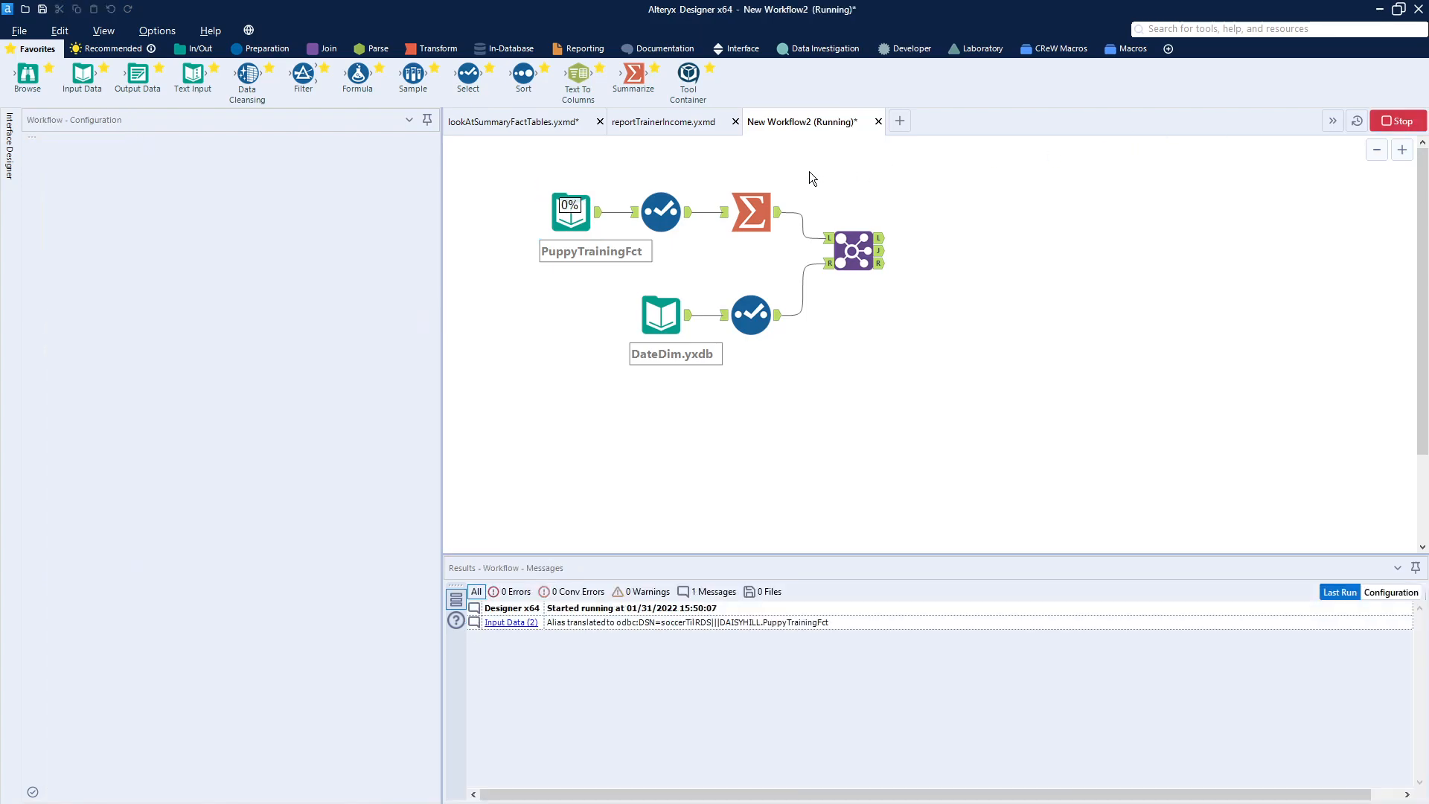
- Select all the tools and shift them leftward on the canvas
left_click_drag(494, 167, 981, 384)
left_click_drag(833, 260, 769, 248)
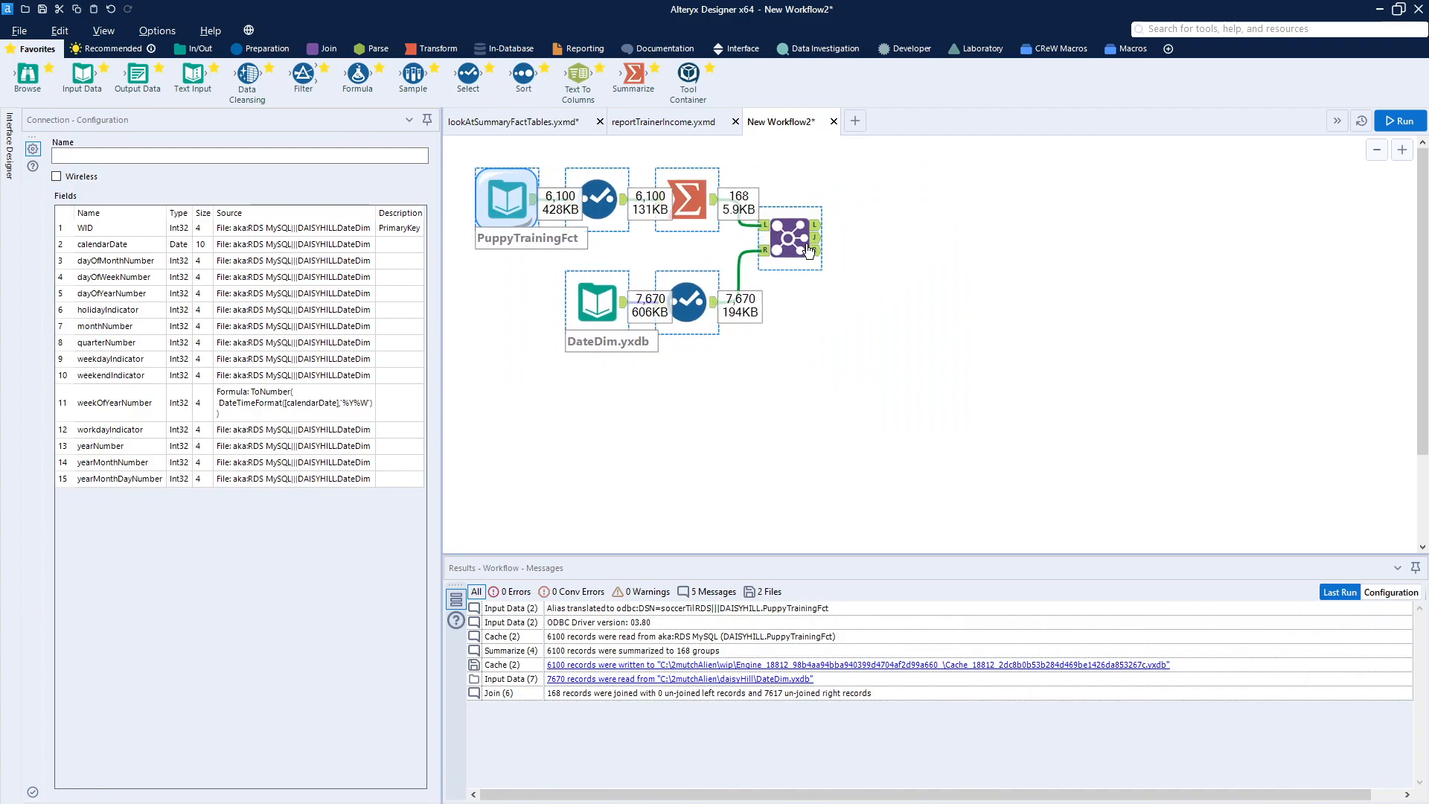
- Review the configuration and output of each input, Select, Summarize and Join tool in the workflow
left_click(600, 267)
left_click(607, 207)
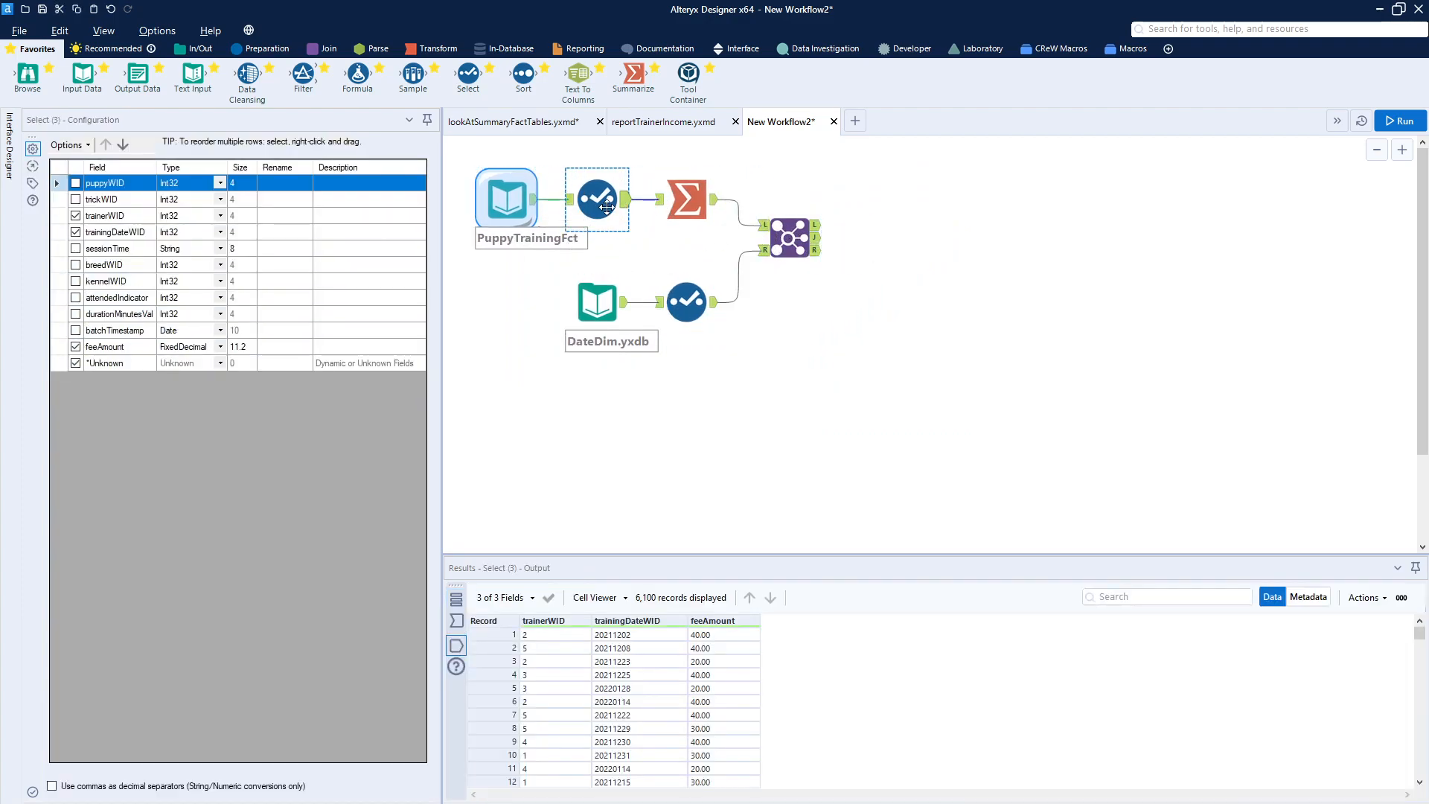
left_click(582, 300)
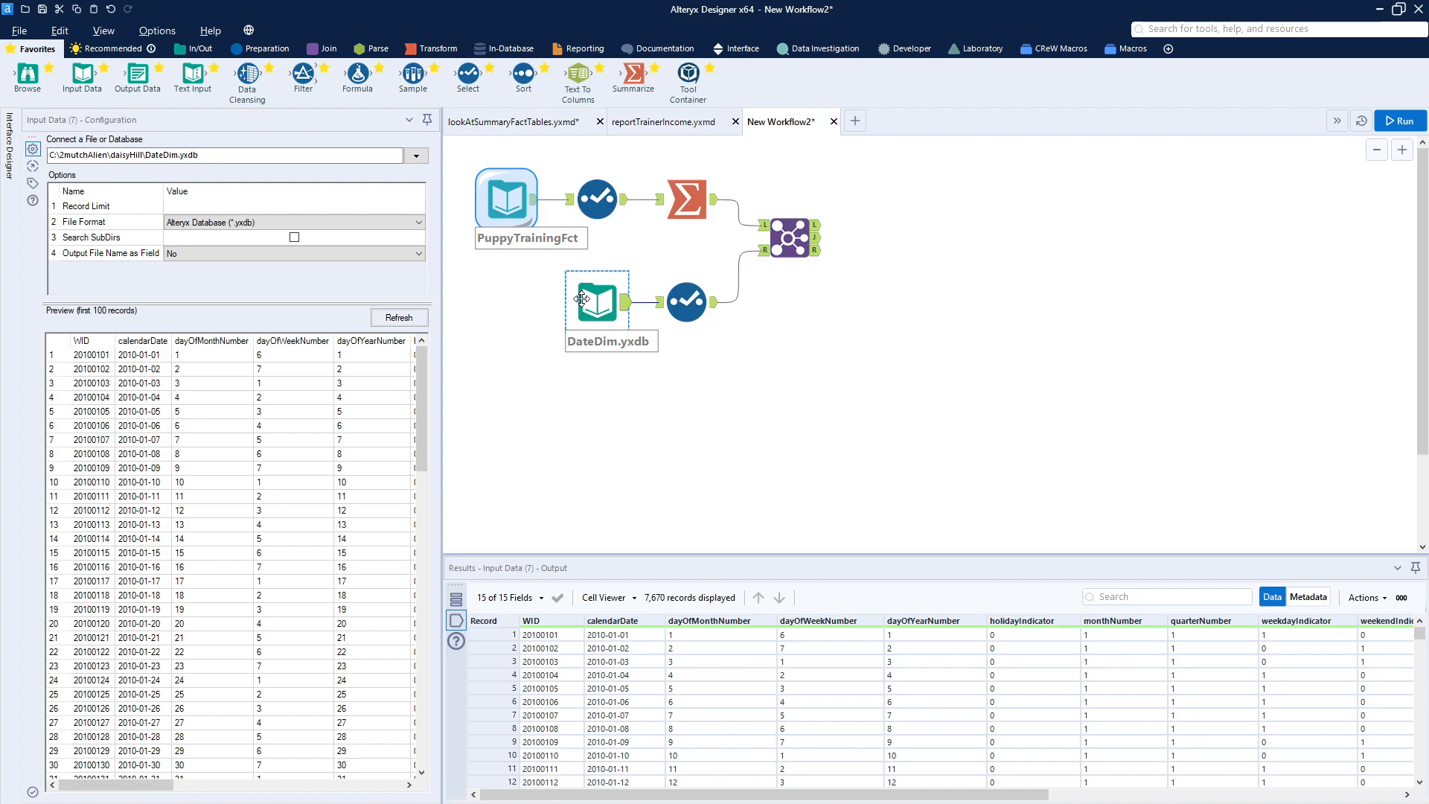
left_click(501, 202)
left_click(598, 199)
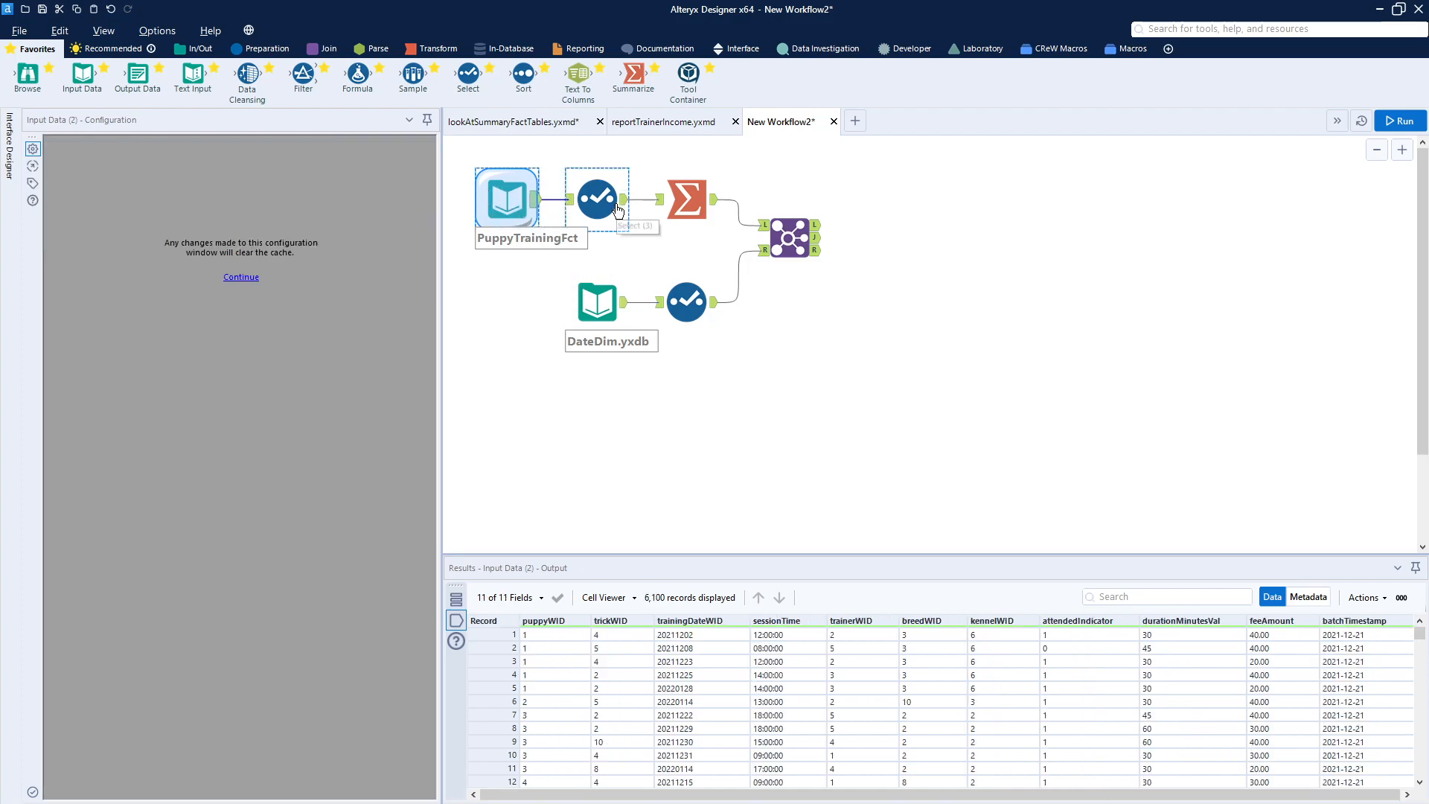
left_click(688, 312, "ctrl")
left_click(688, 204)
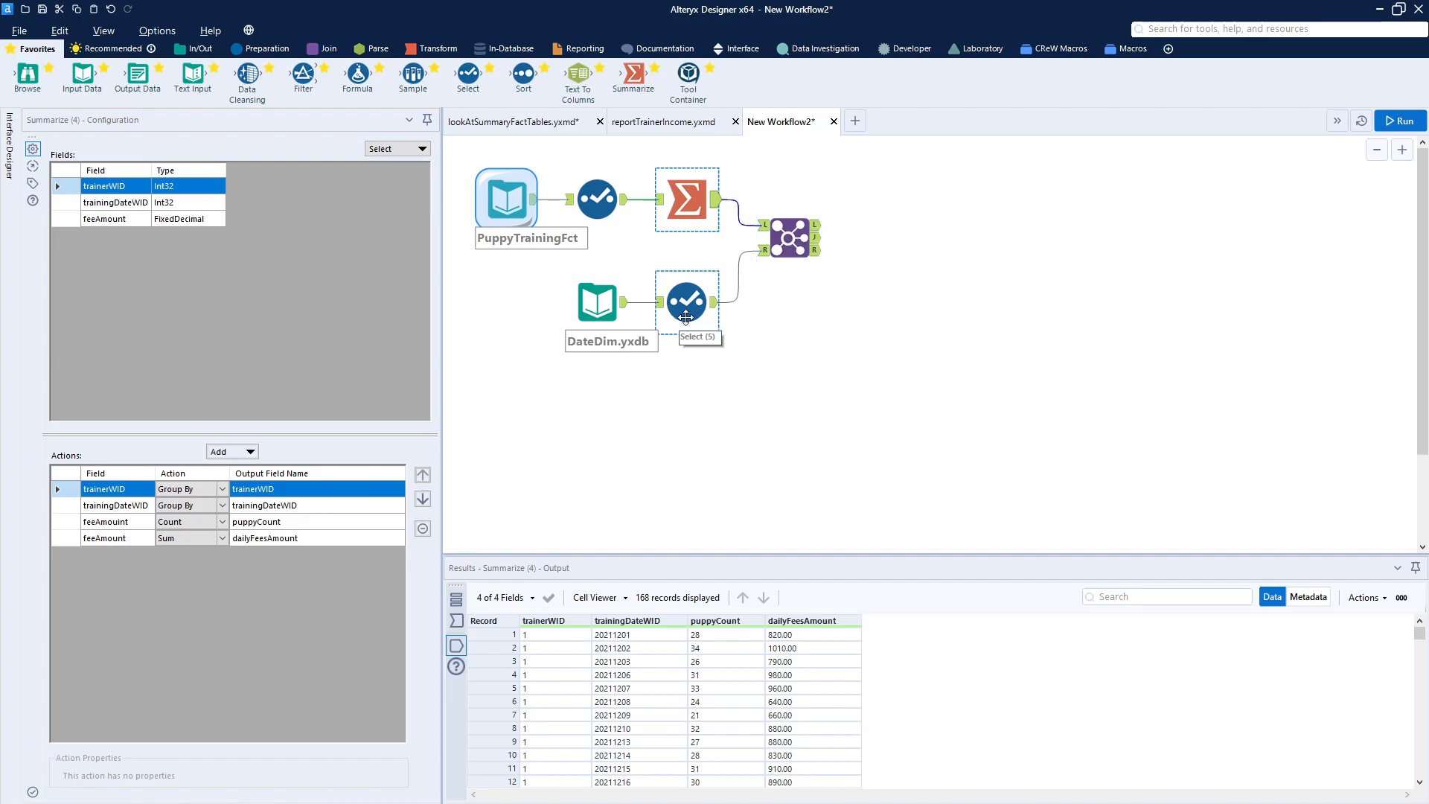
left_click(605, 322)
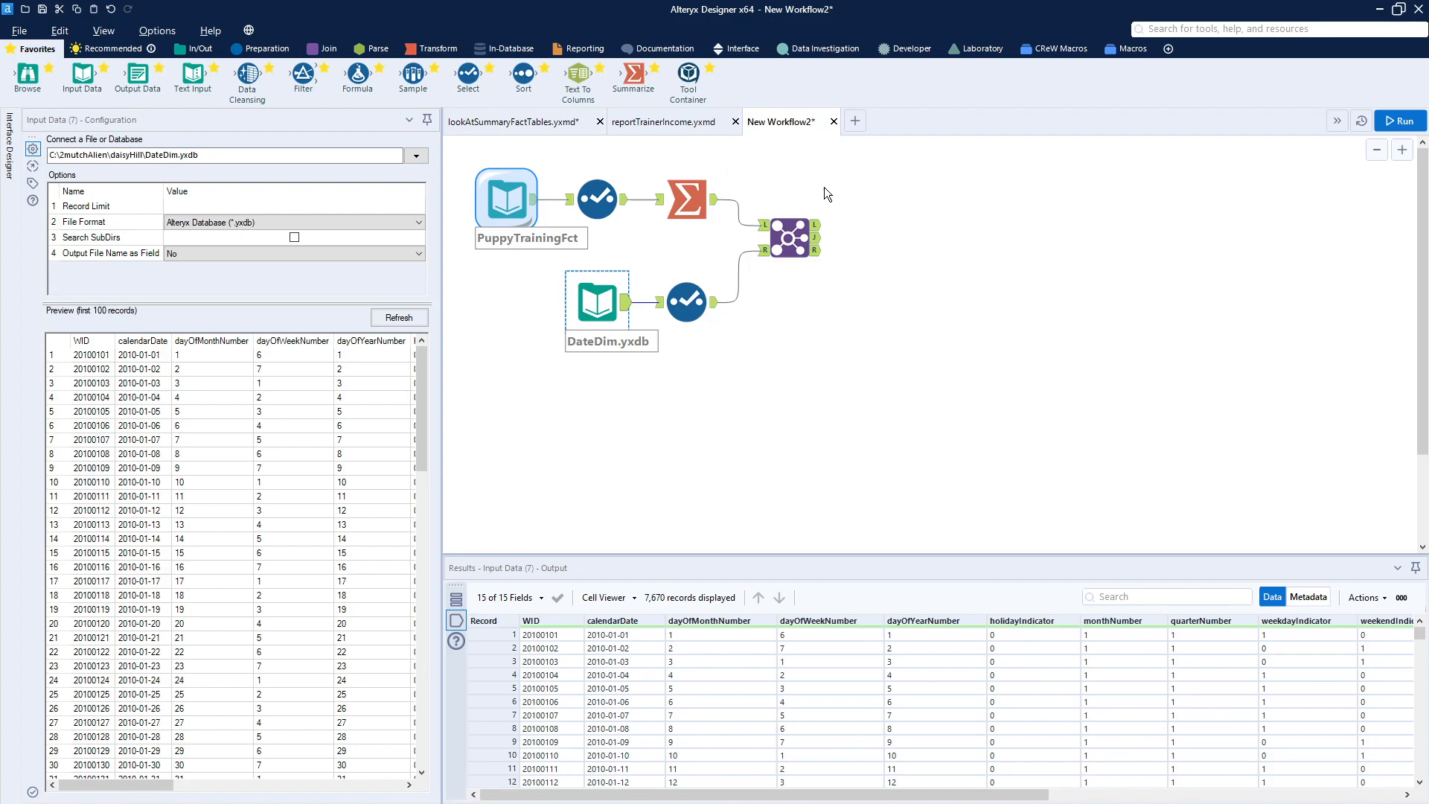
left_click(813, 244)
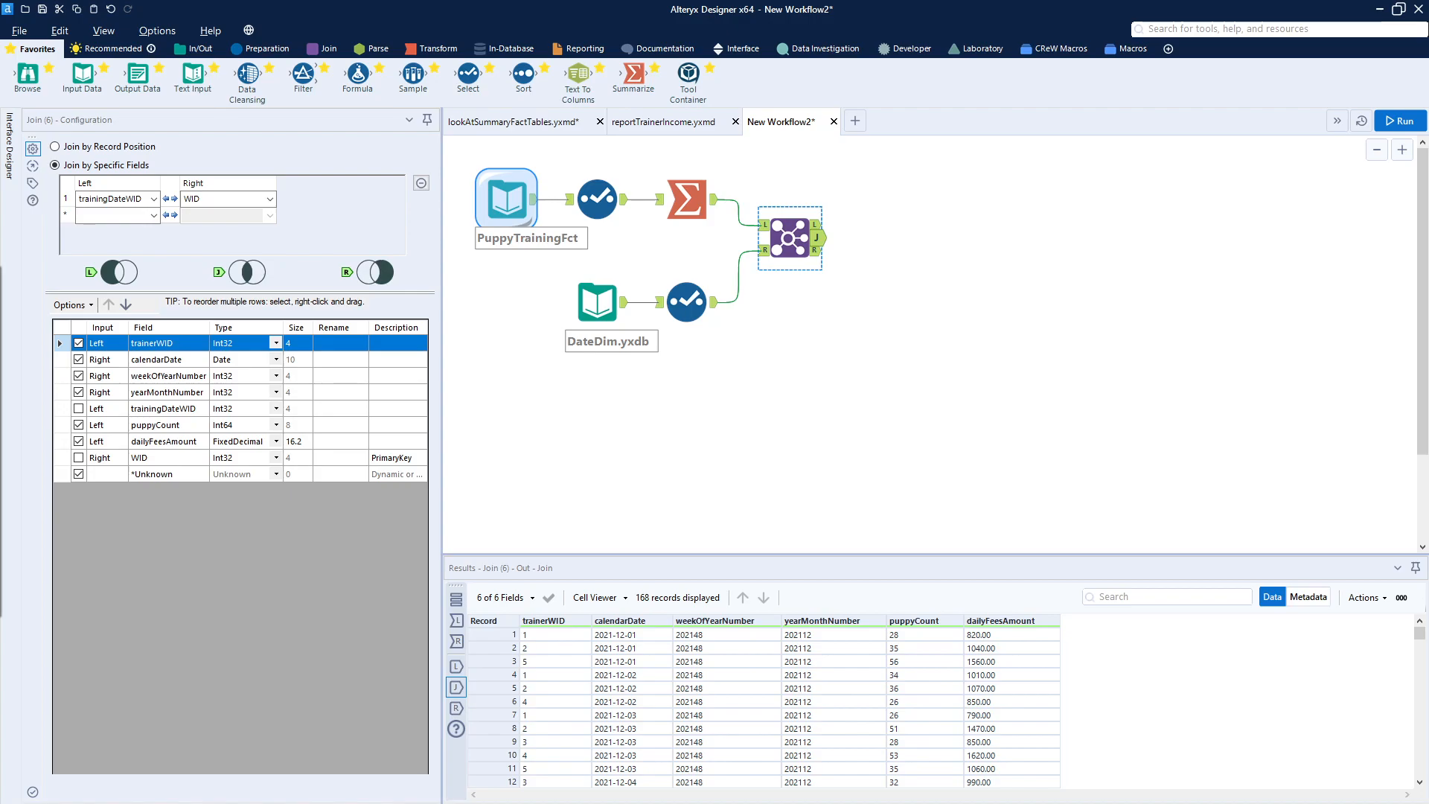
- Paste the downstream prep, for review, Select and Browse tool chain beside the Join and connect the Join's output to it
right_click(1145, 300)
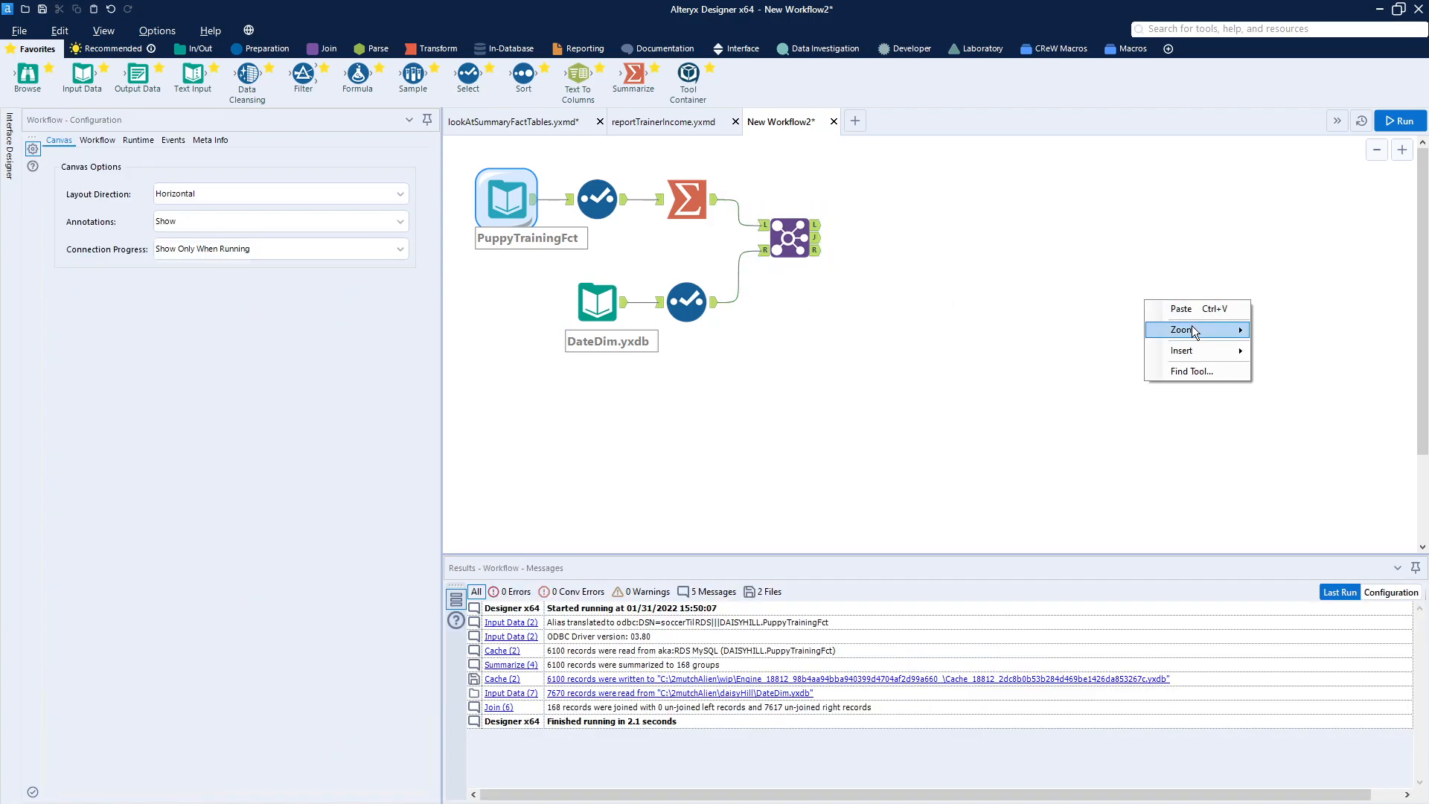
left_click(1204, 310)
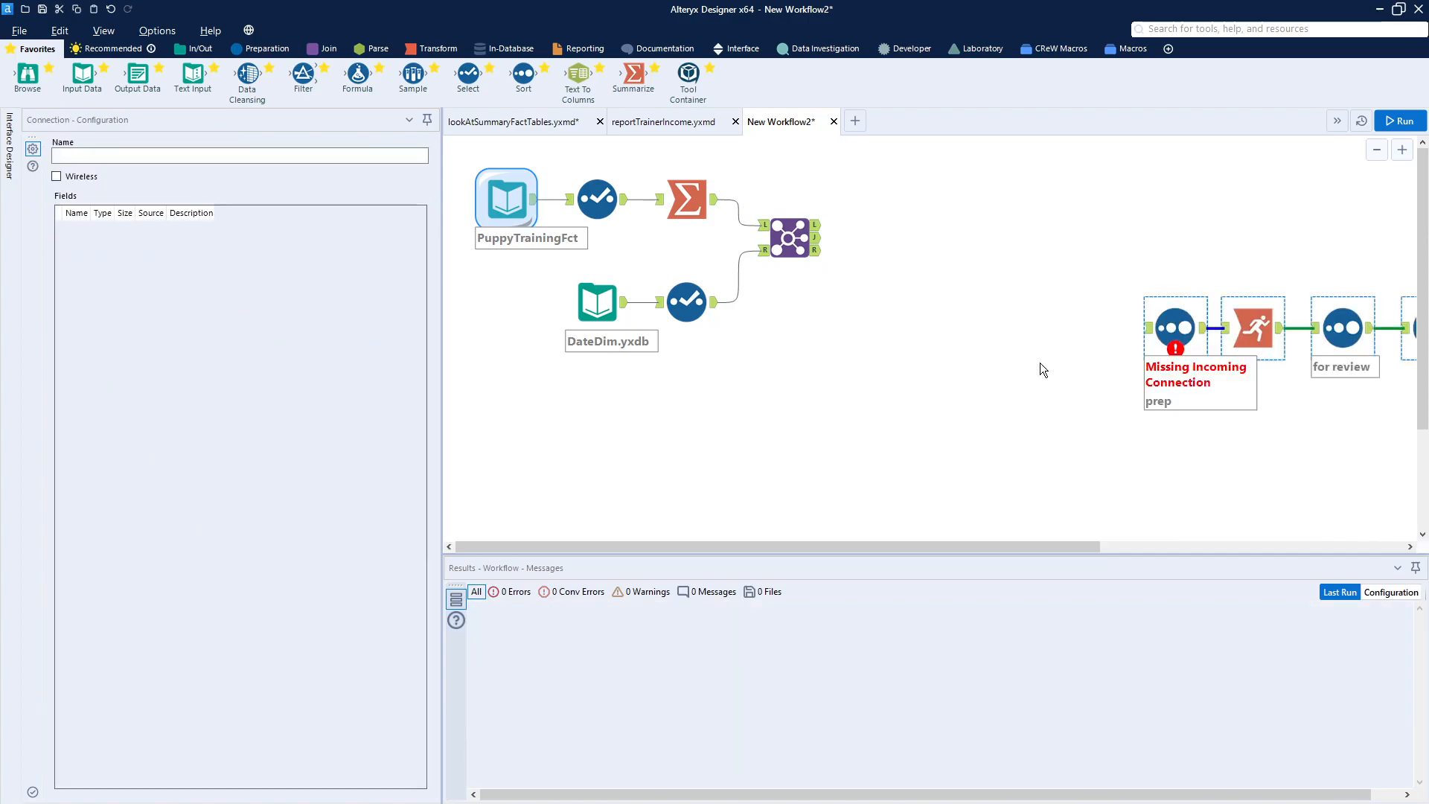
left_click_drag(1189, 329, 826, 225)
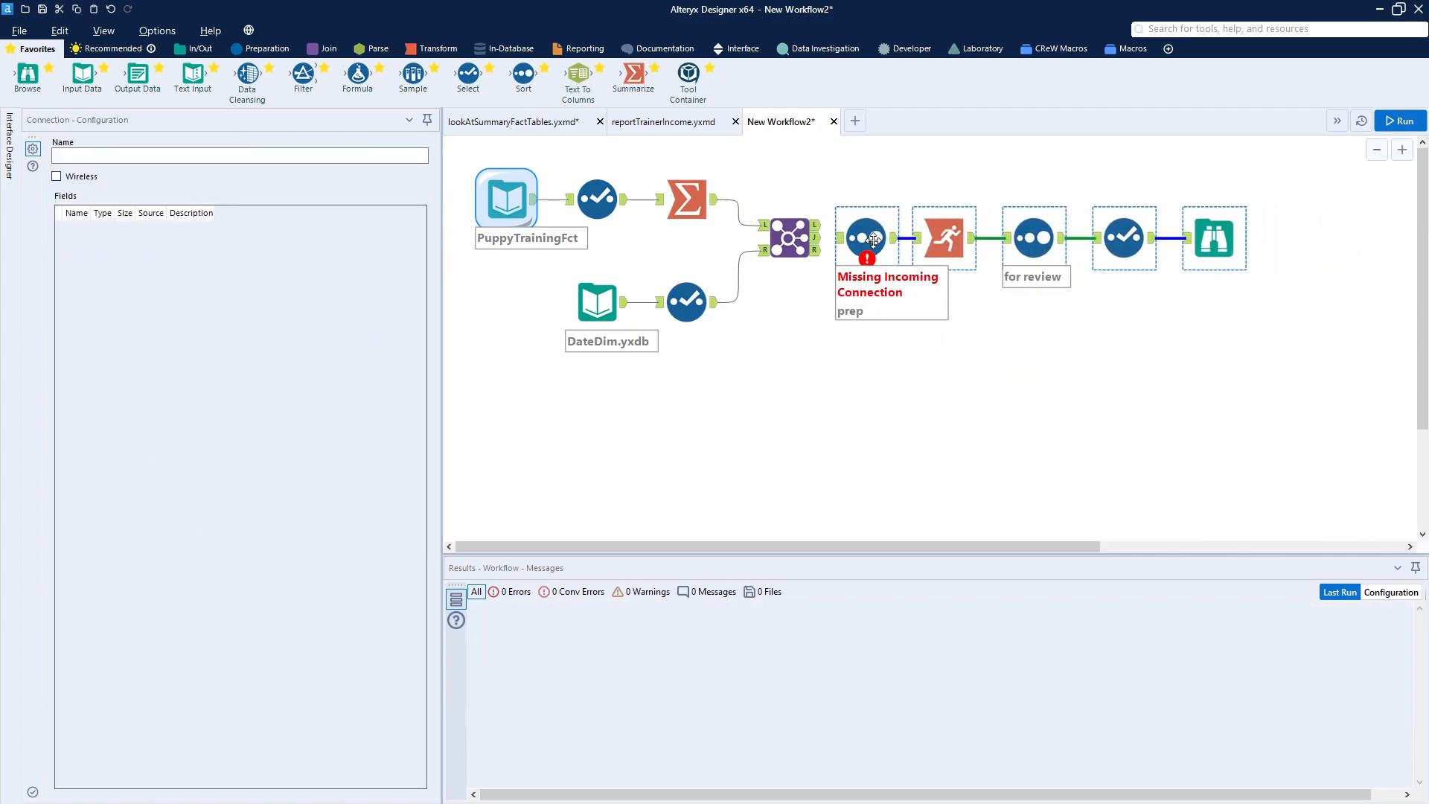
left_click(819, 297)
left_click_drag(818, 244, 840, 246)
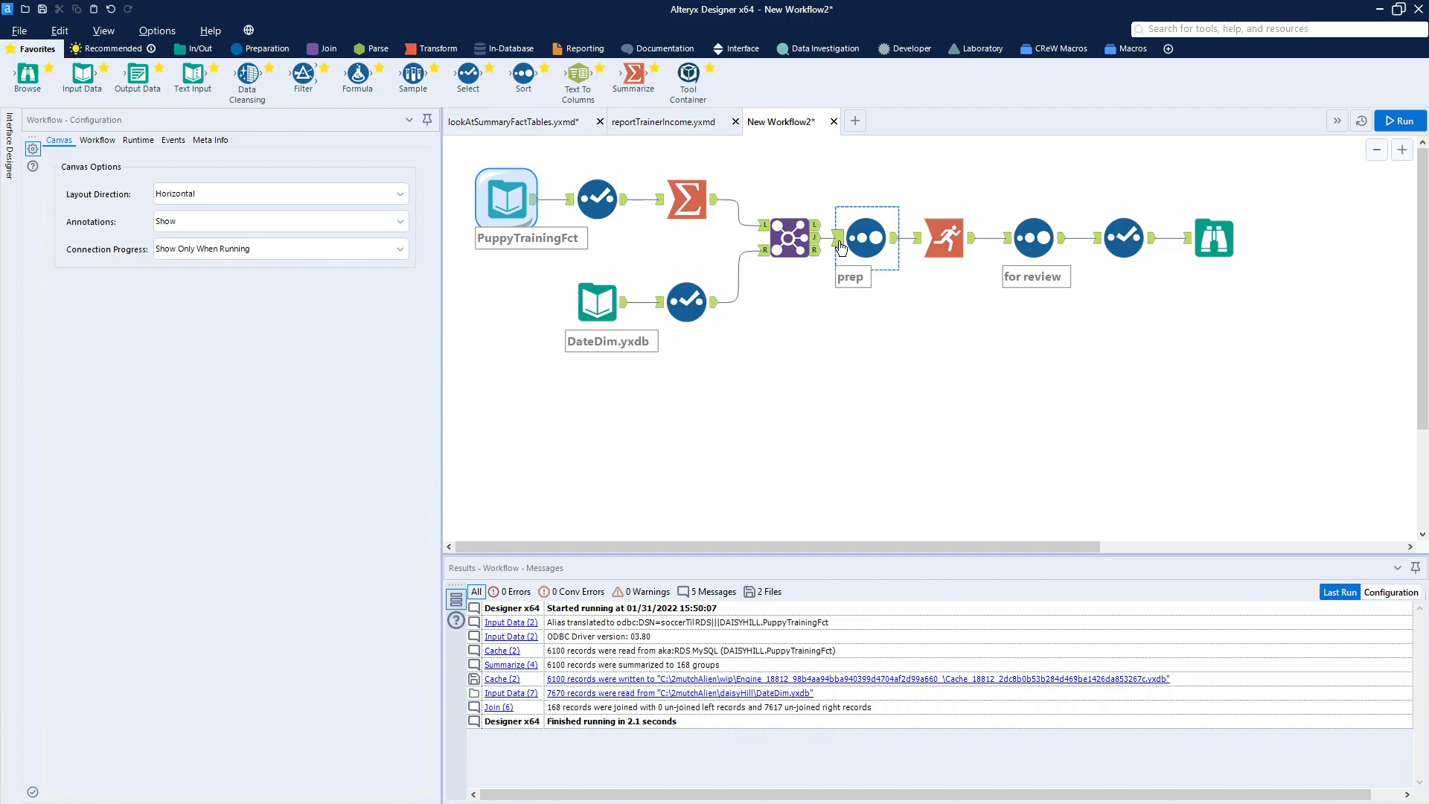
- Inspect the prep Sort and Running Total settings and run the workflow
left_click(866, 238)
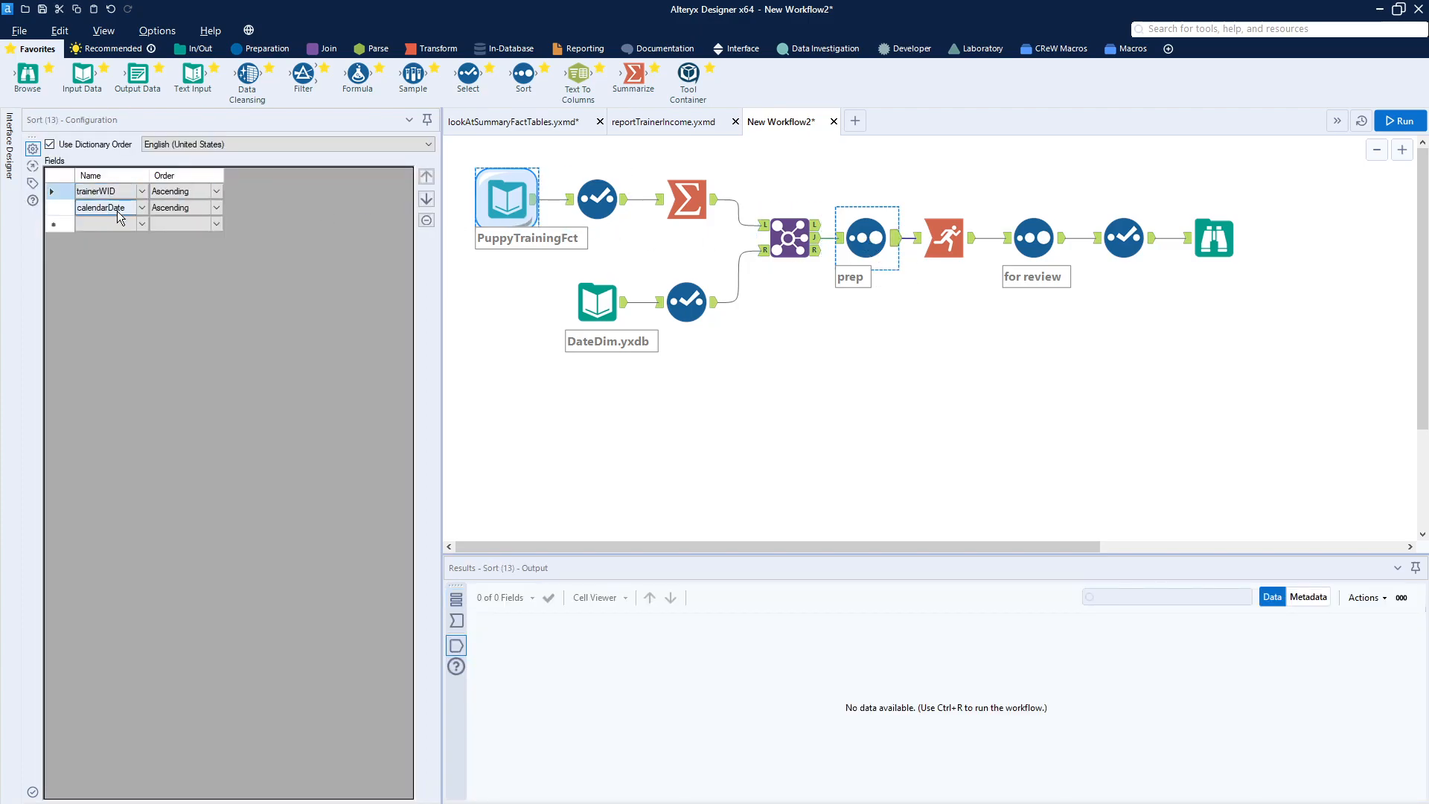
left_click(951, 239)
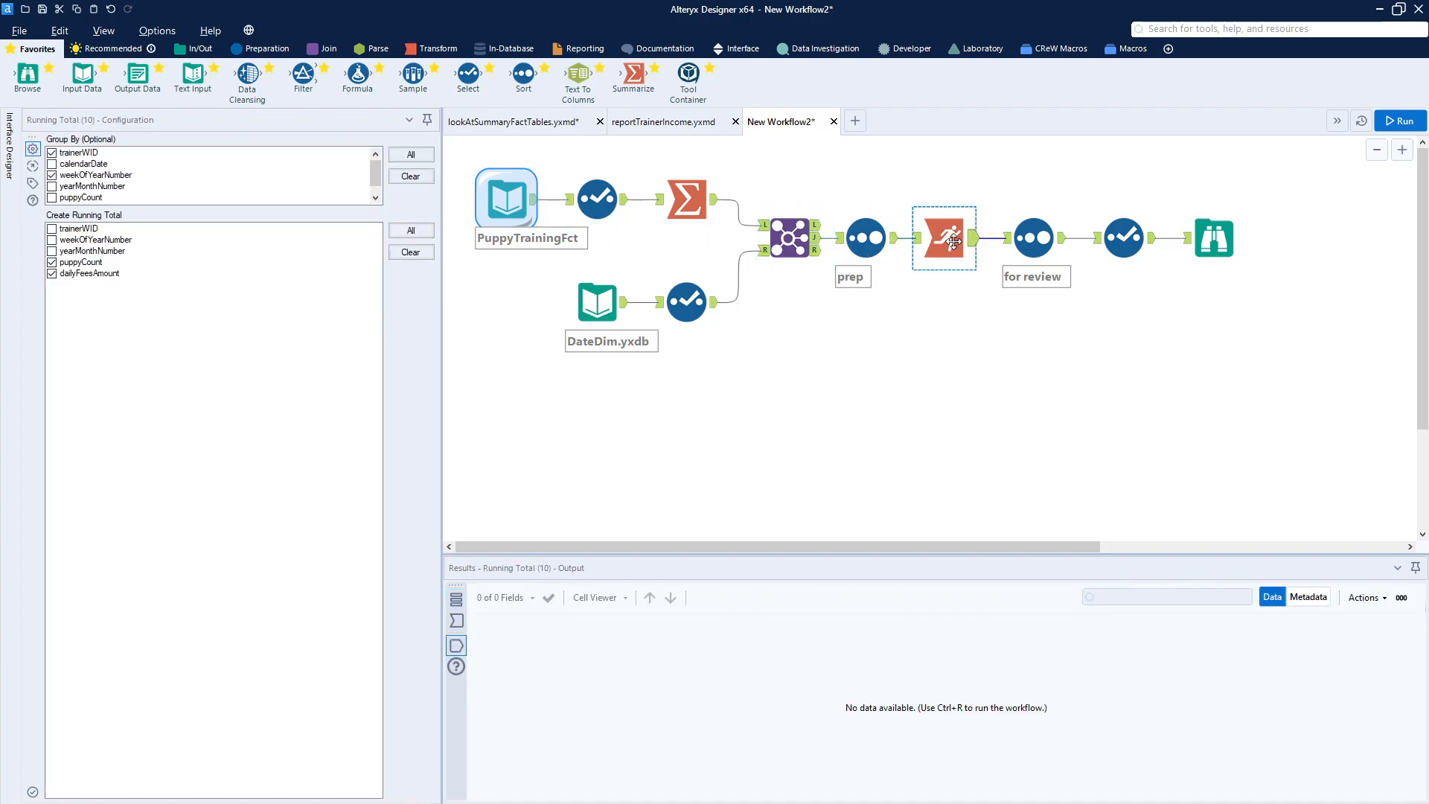
left_click(440, 56)
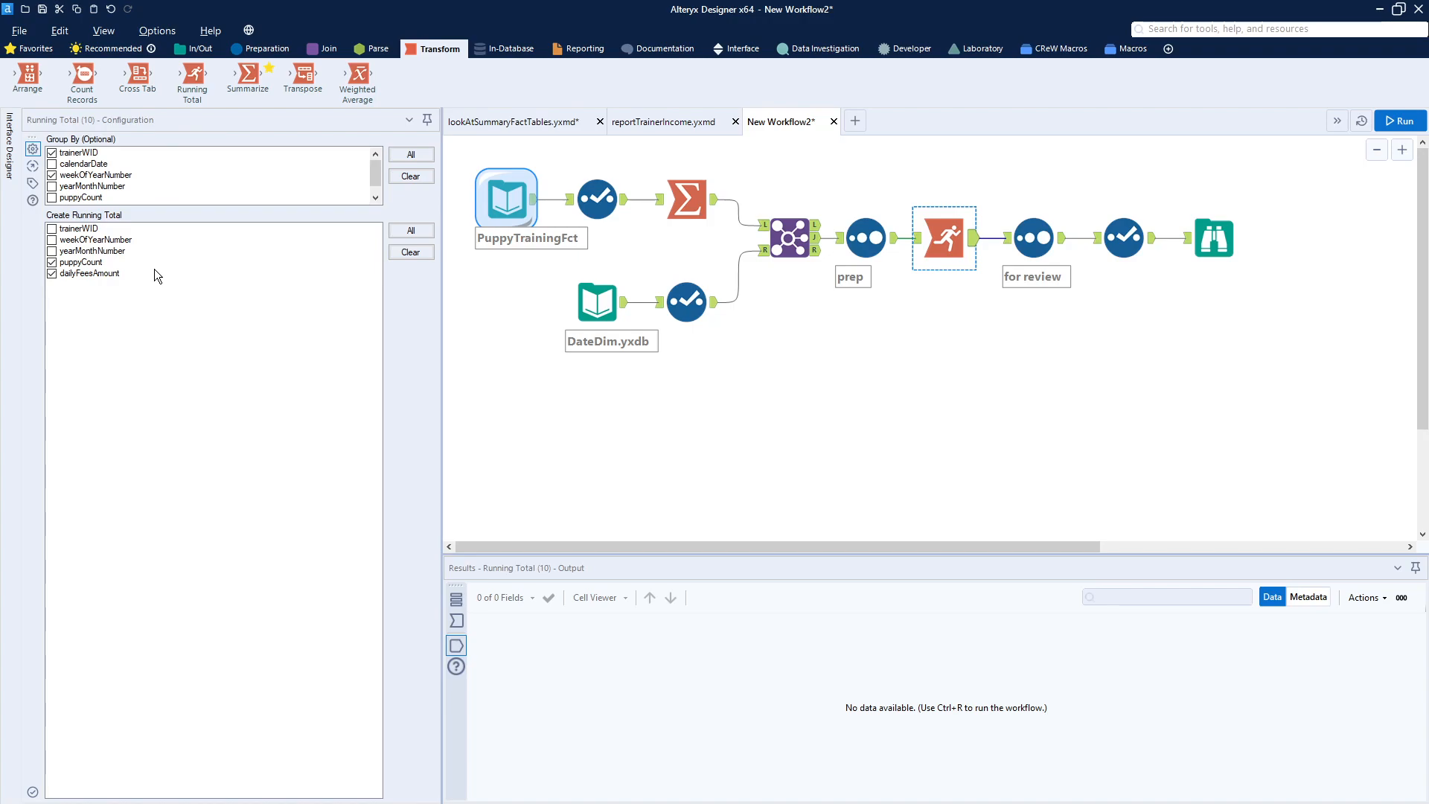
left_click(1398, 121)
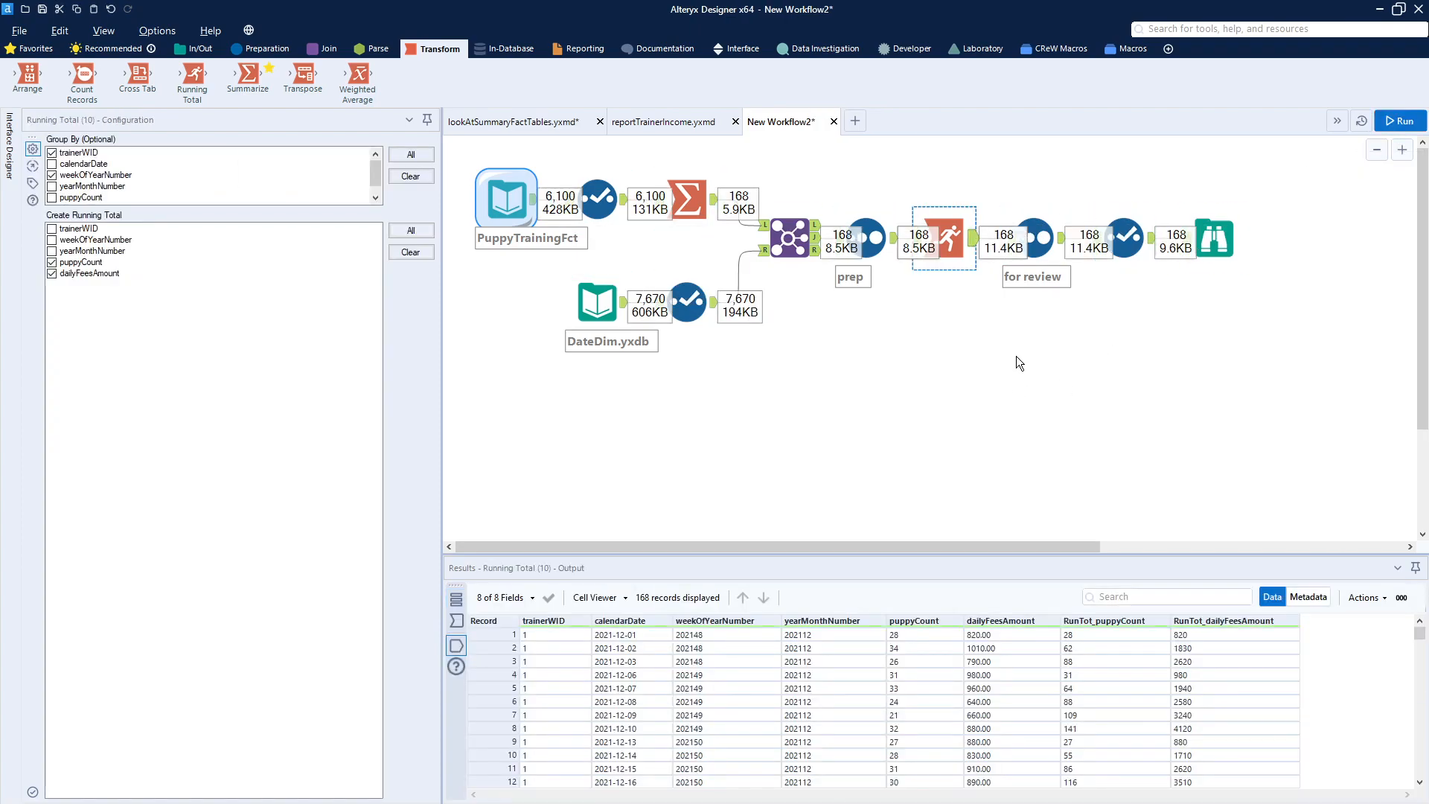
- Review the outputs of the Running Total, for review Sort and Browse tools
left_click(1017, 357)
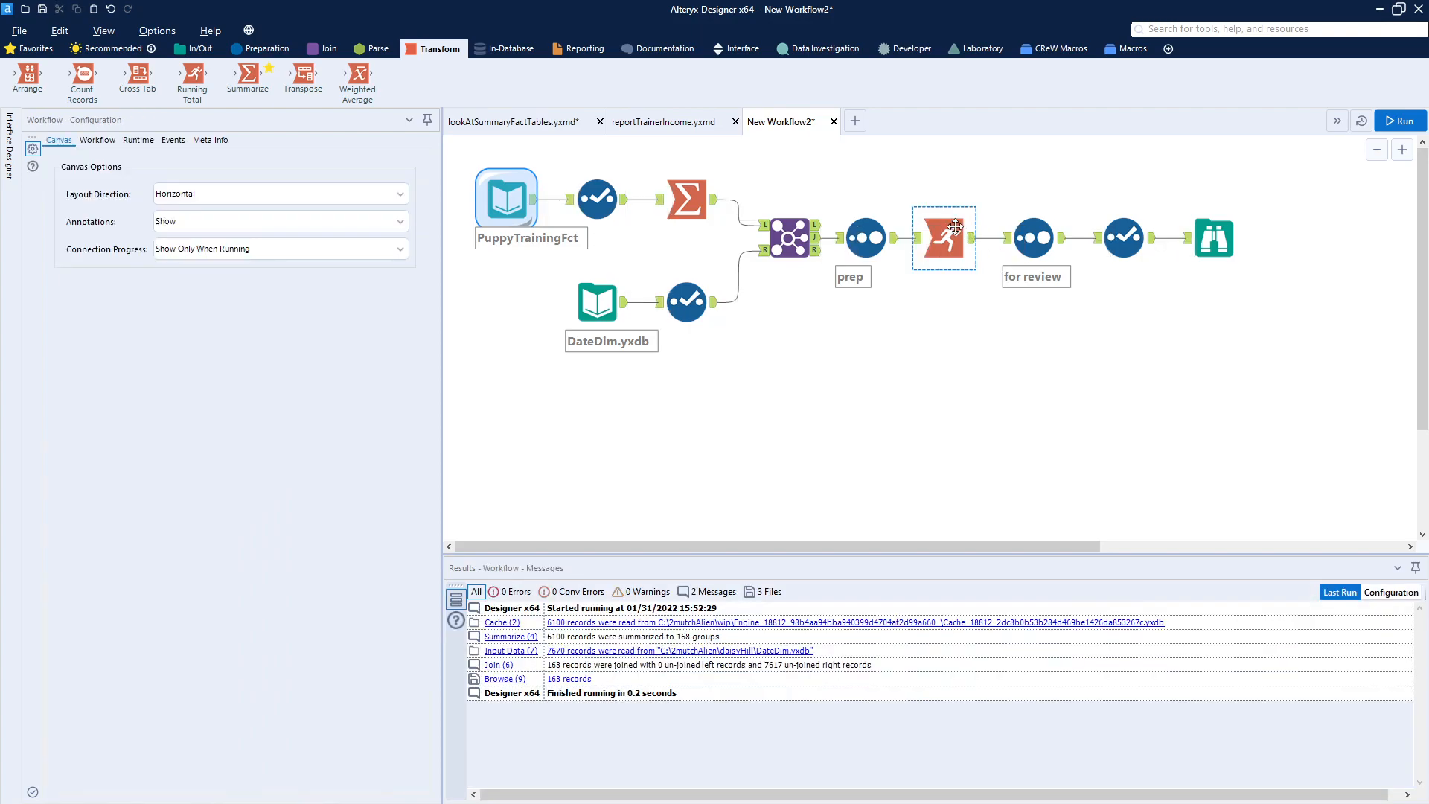
left_click(973, 251)
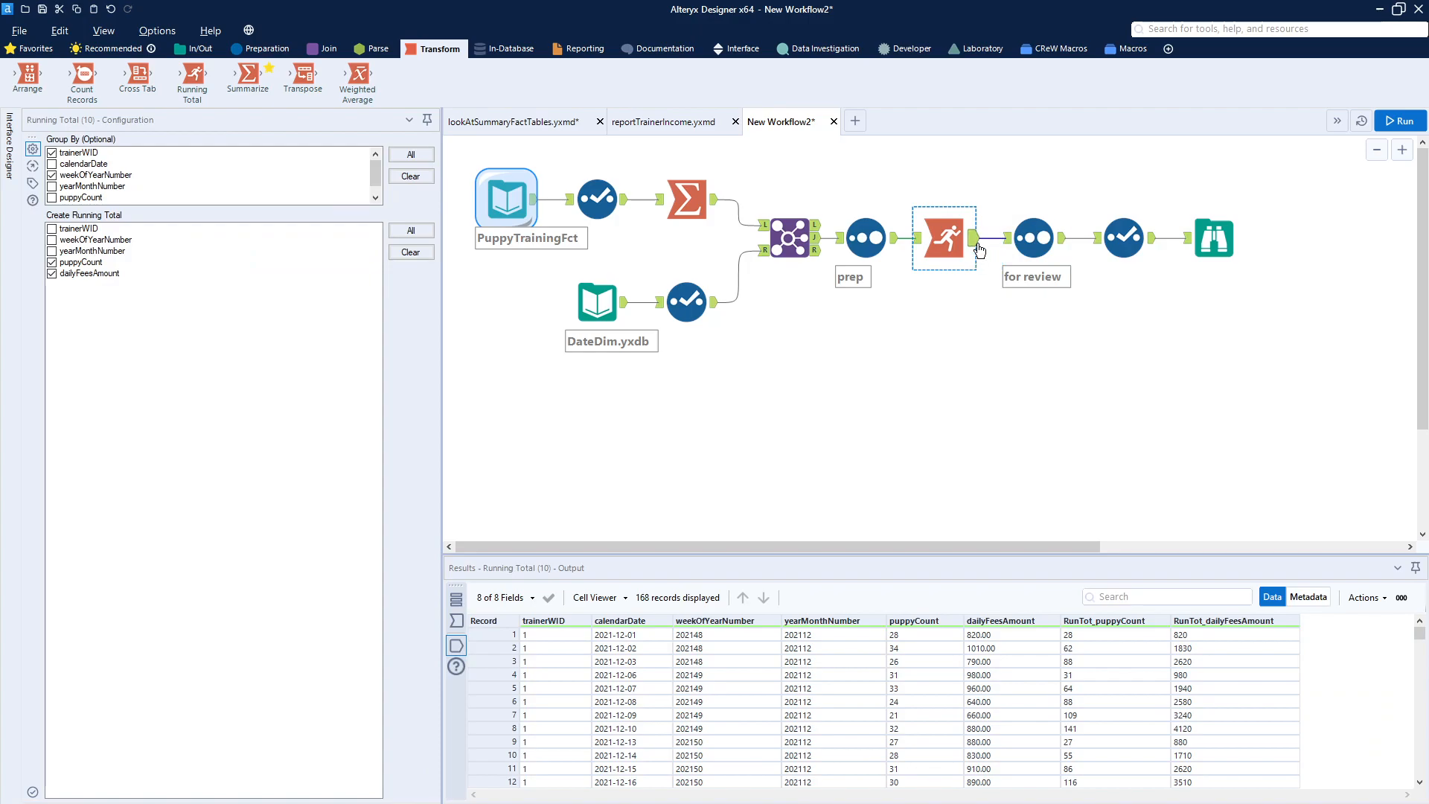
left_click(979, 251)
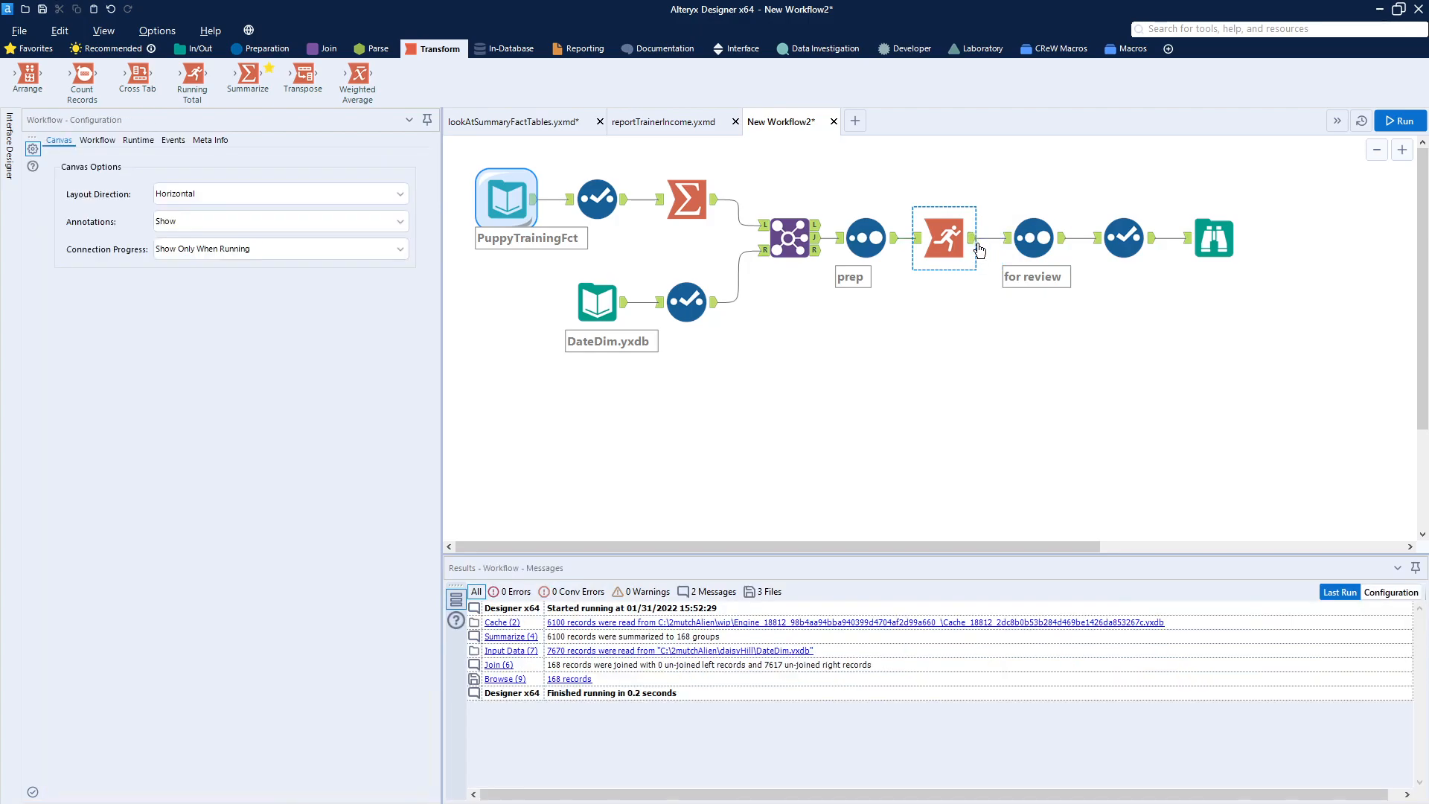
left_click(1061, 242)
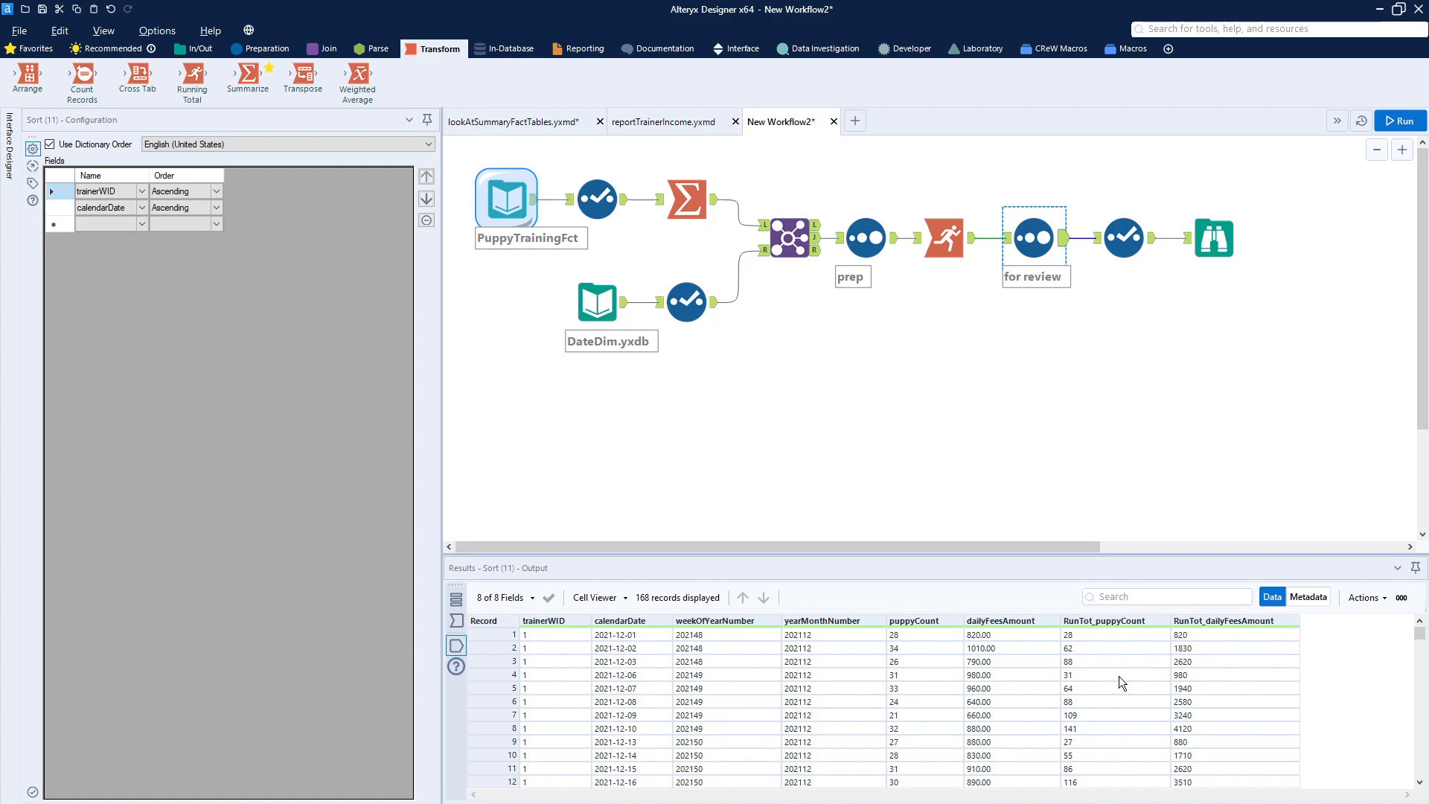
left_click(1215, 242)
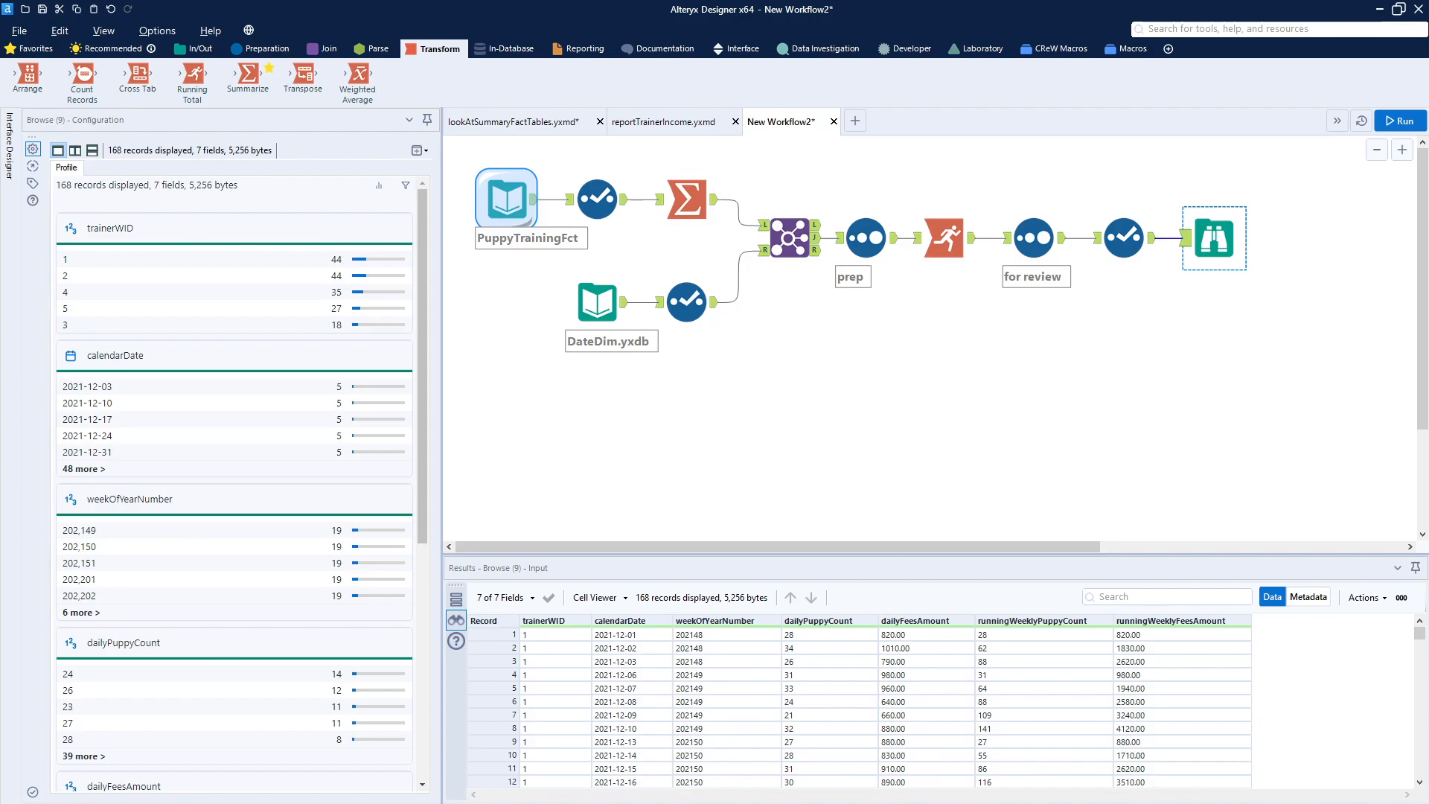
- Paste a copy of the Summarize, prep, Running Total, for review and Select chain below and connect the Join's output to it
left_click(927, 385)
key("ctrl+v")
left_click_drag(1043, 421, 952, 332)
scroll(950, 310, "down", 3)
scroll(917, 372, "up", 3)
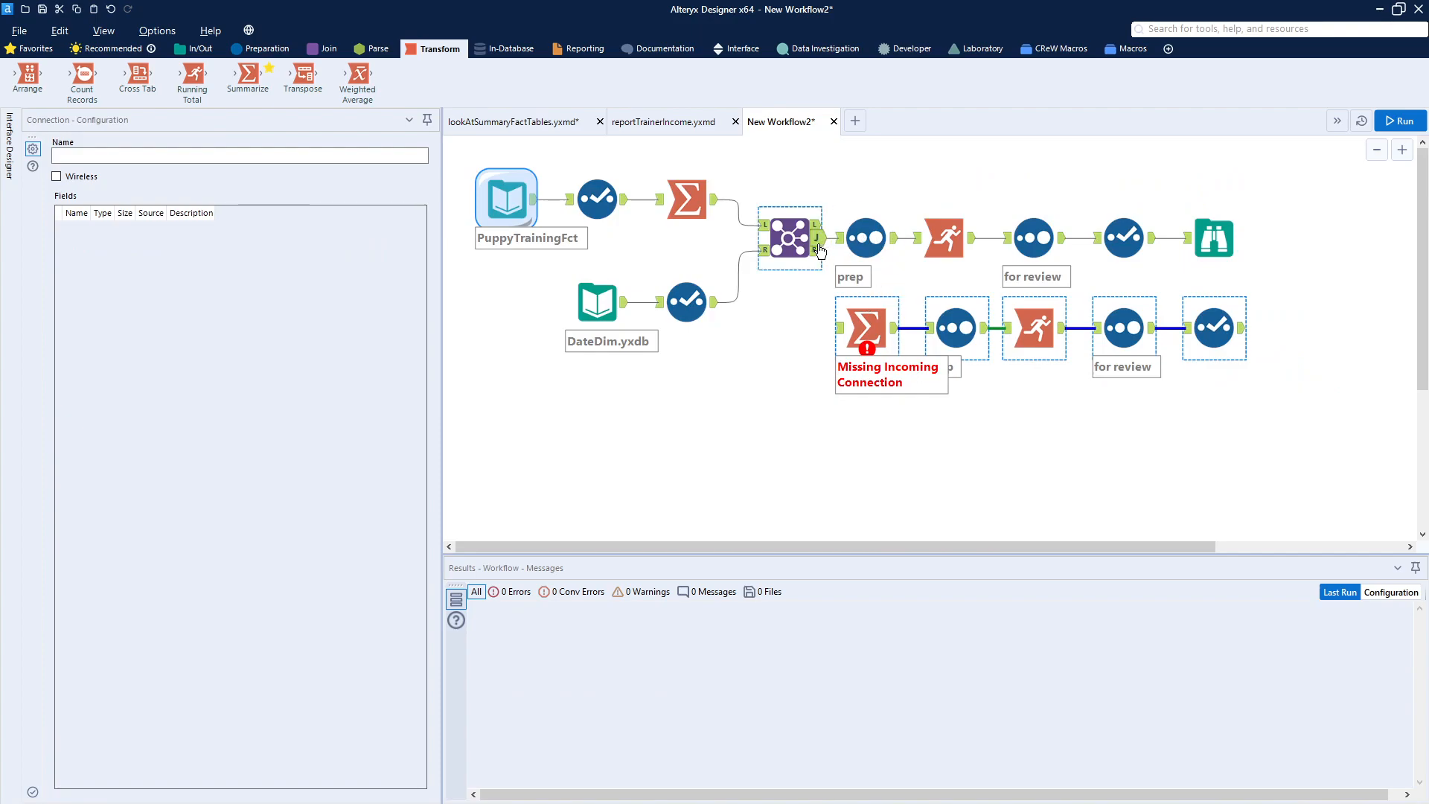
left_click_drag(820, 250, 839, 327)
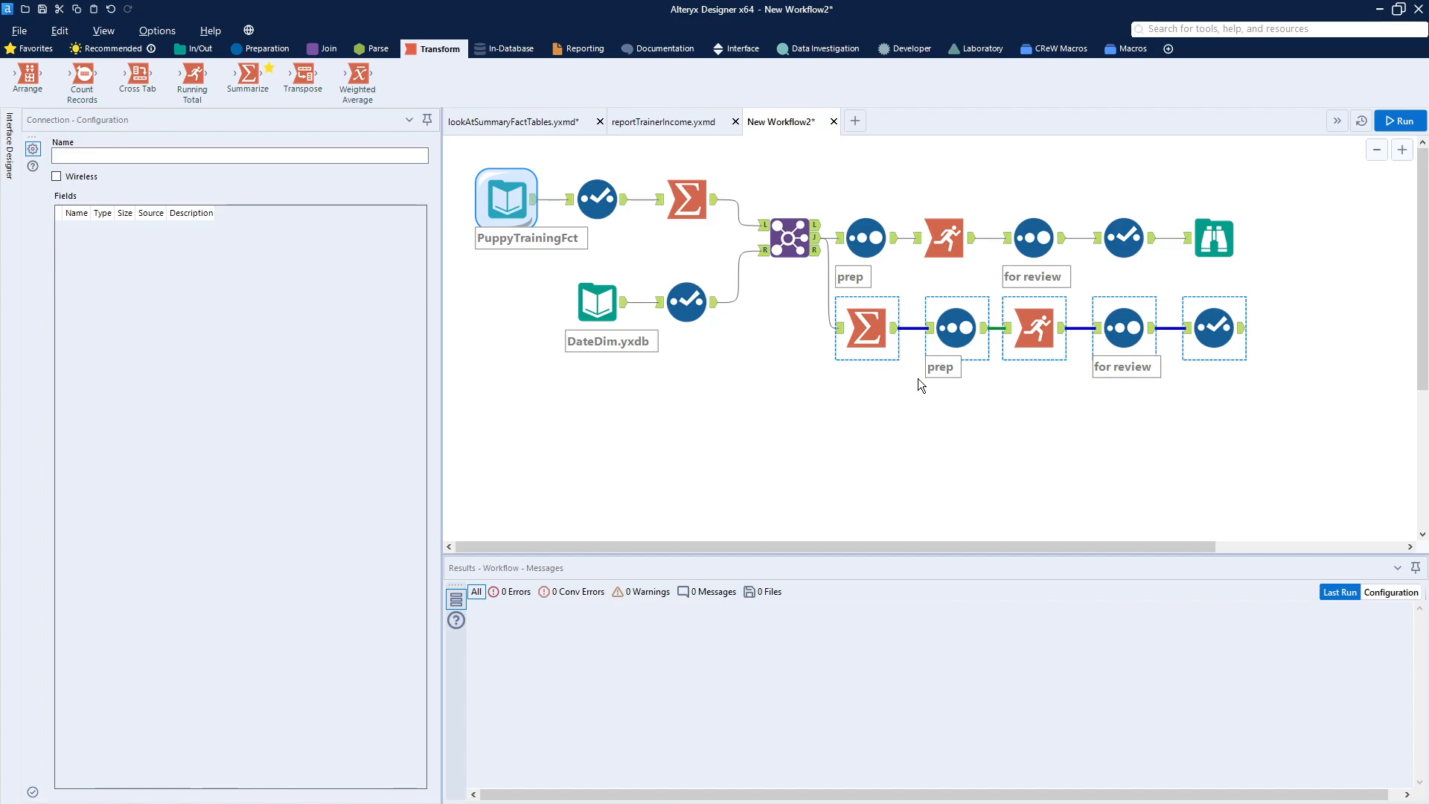
- Review the new branch's weekly Summarize, Sort and Running Total settings and run the workflow
left_click(866, 327)
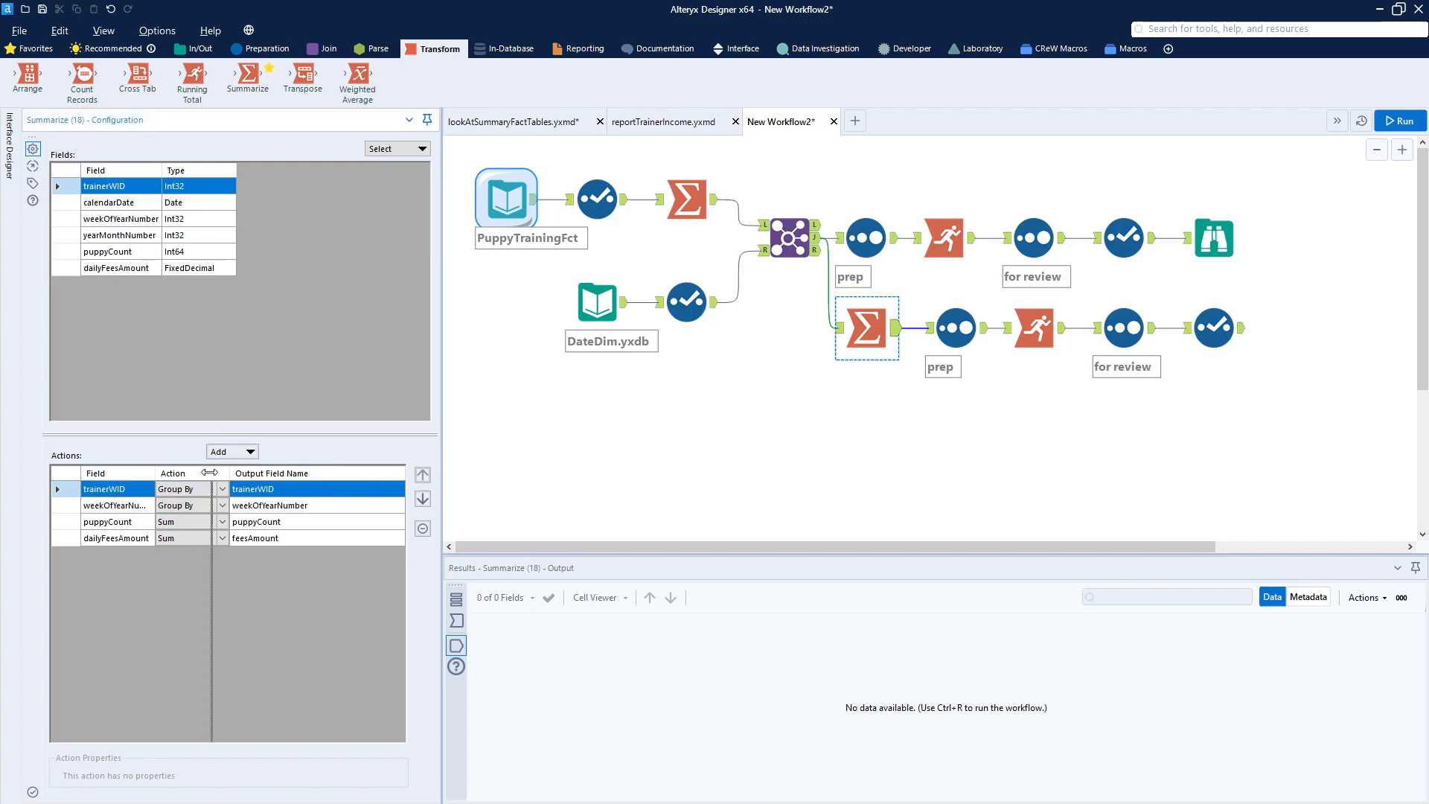
left_click_drag(154, 473, 212, 472)
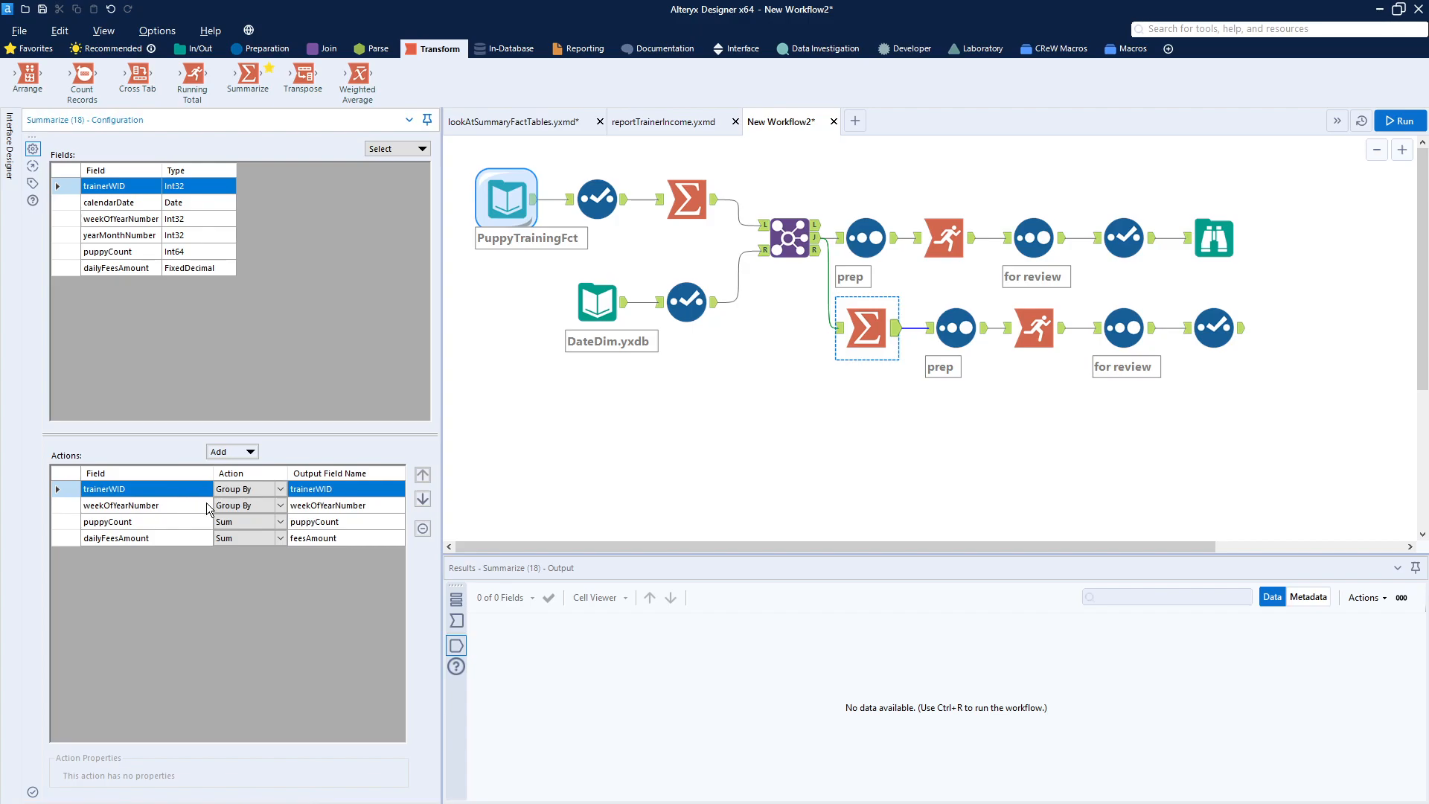
left_click(969, 332)
left_click(1040, 333)
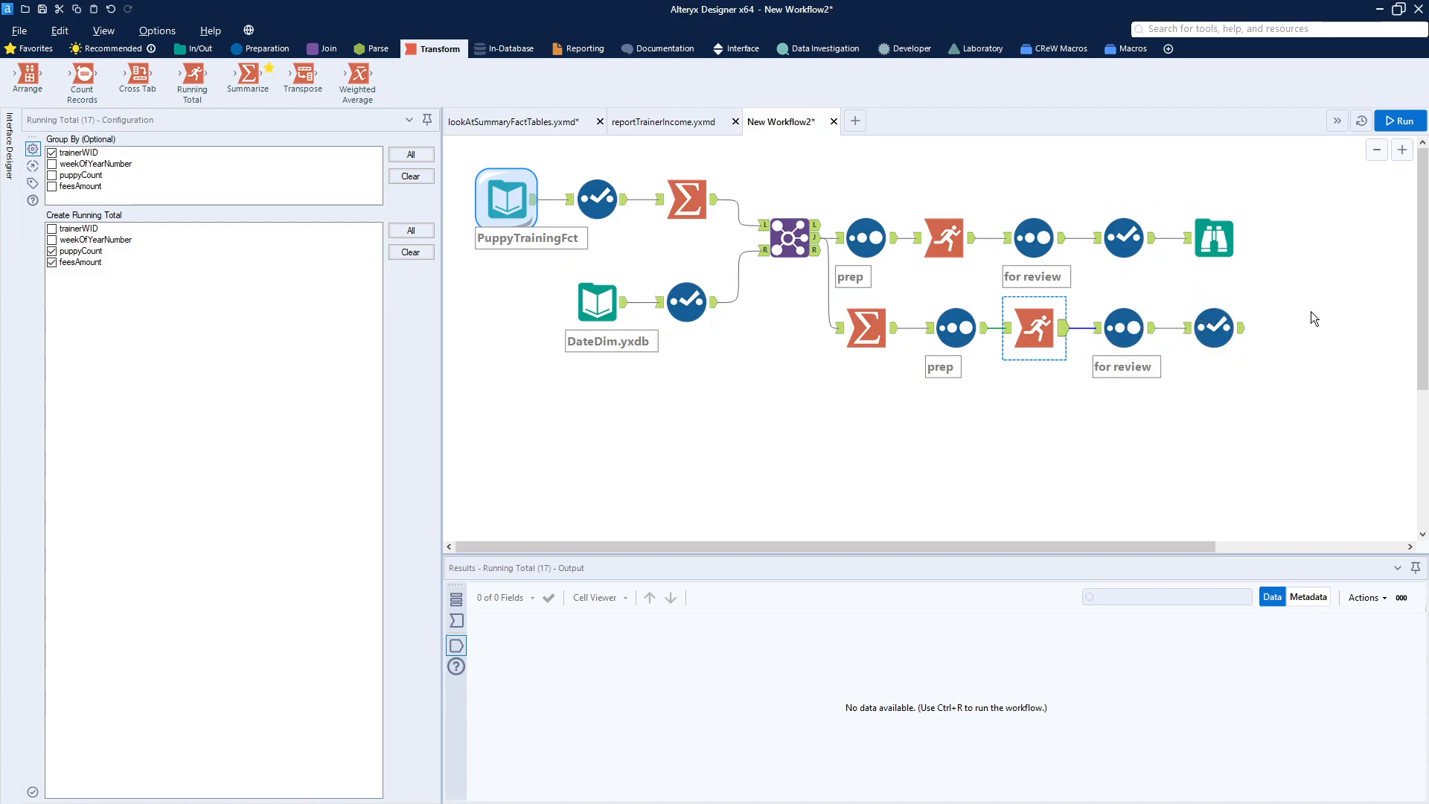
left_click(1389, 124)
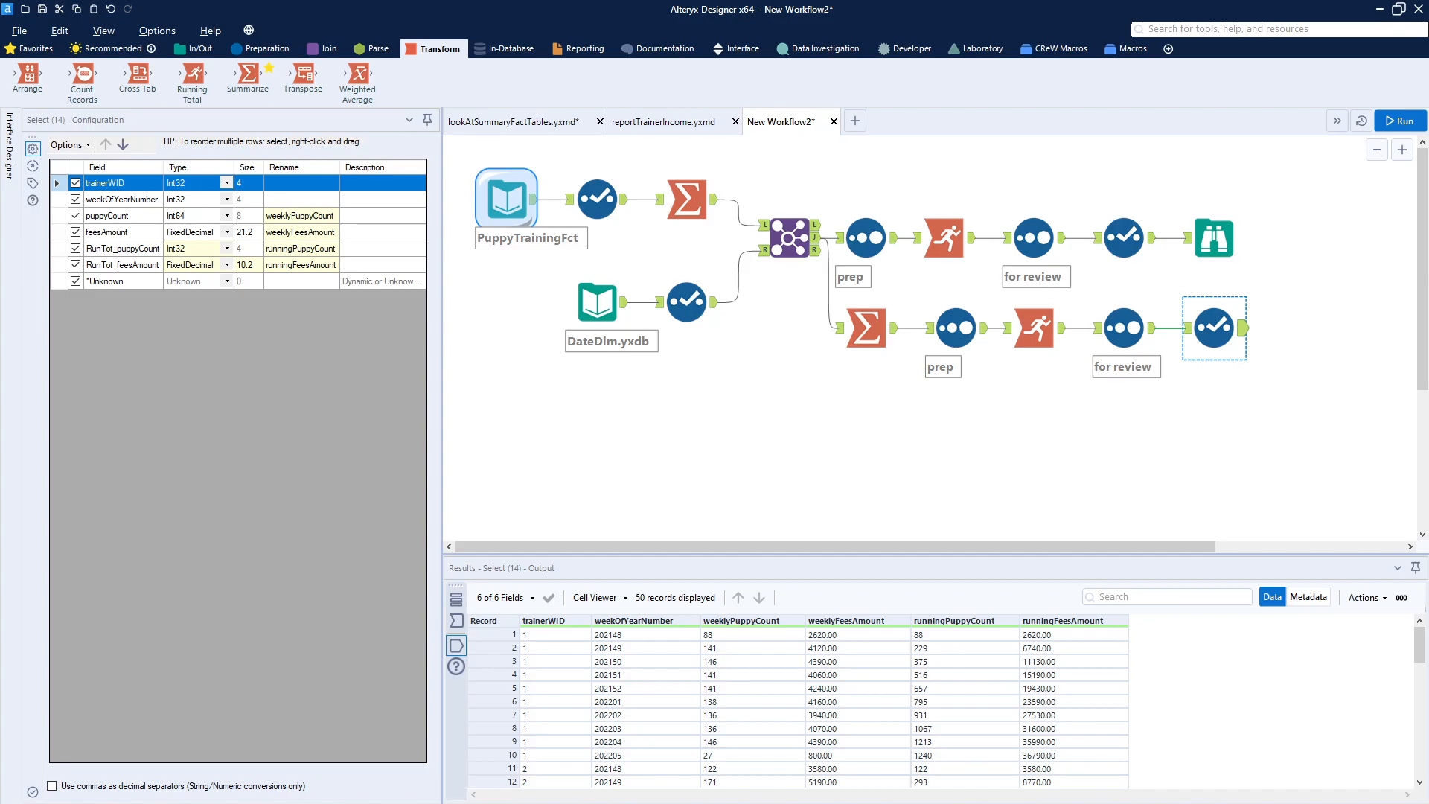
- Paste a get Sundays Filter and Select pair below and connect the DateDim.yxdb input to the Filter
left_click(805, 400)
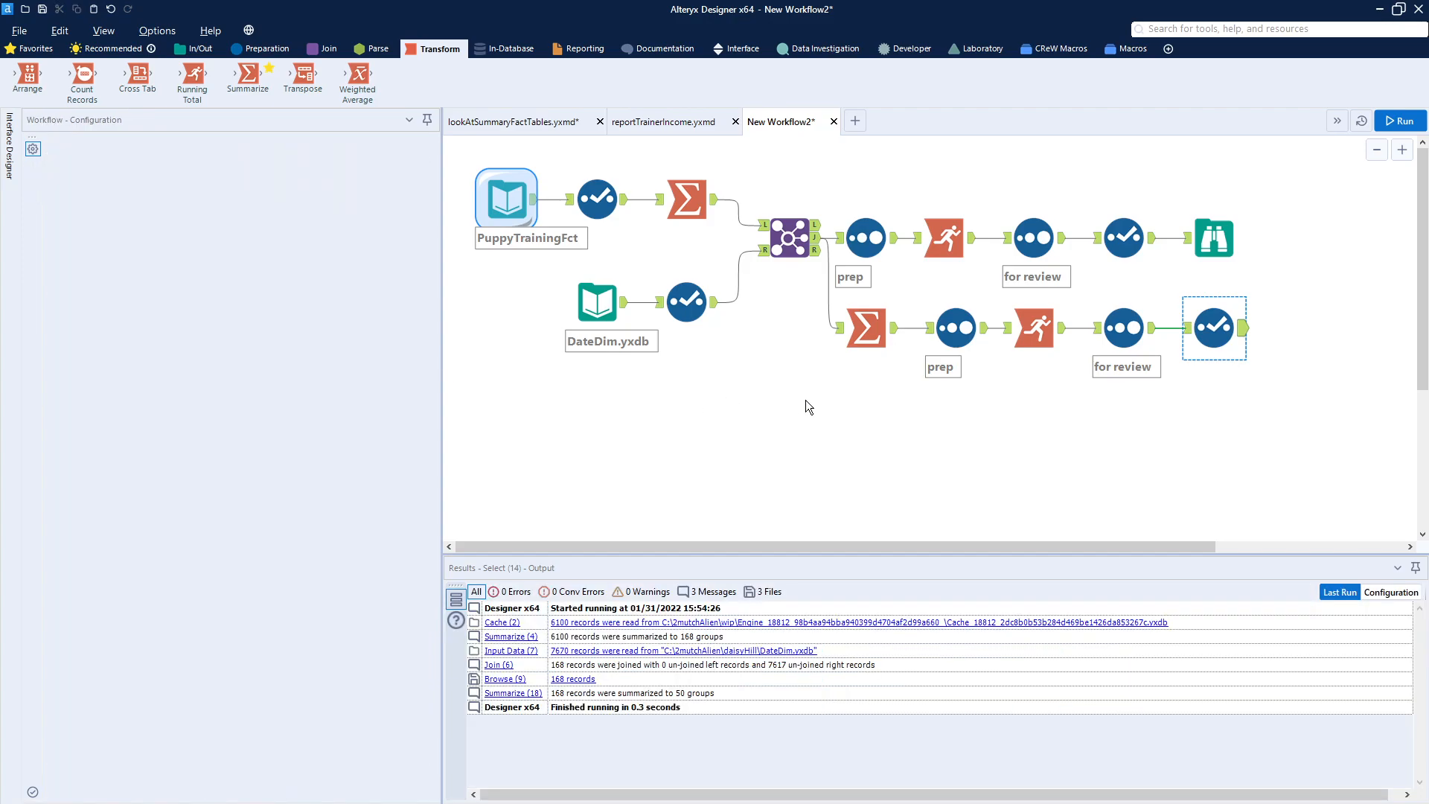
key("ctrl+v")
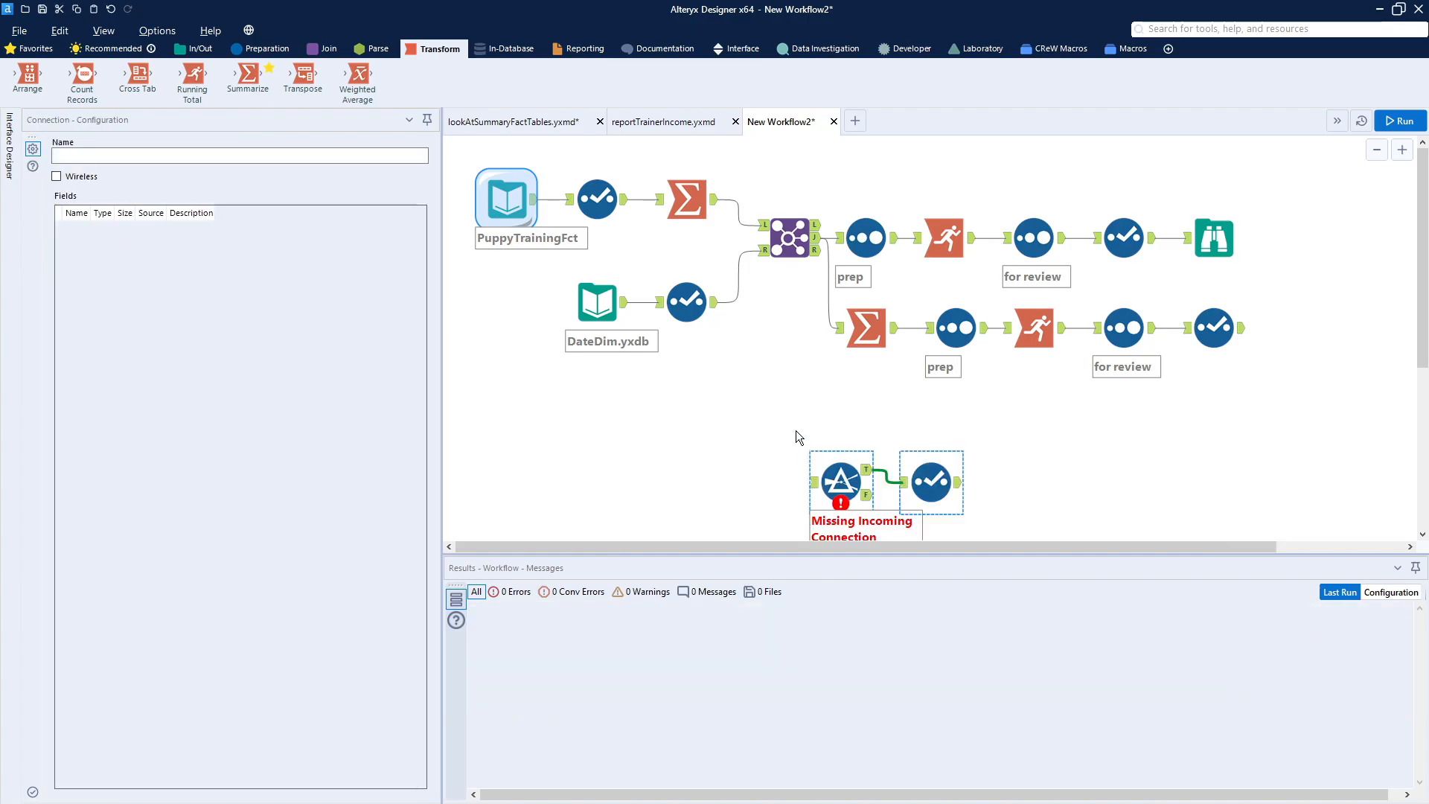
left_click_drag(834, 482, 774, 408)
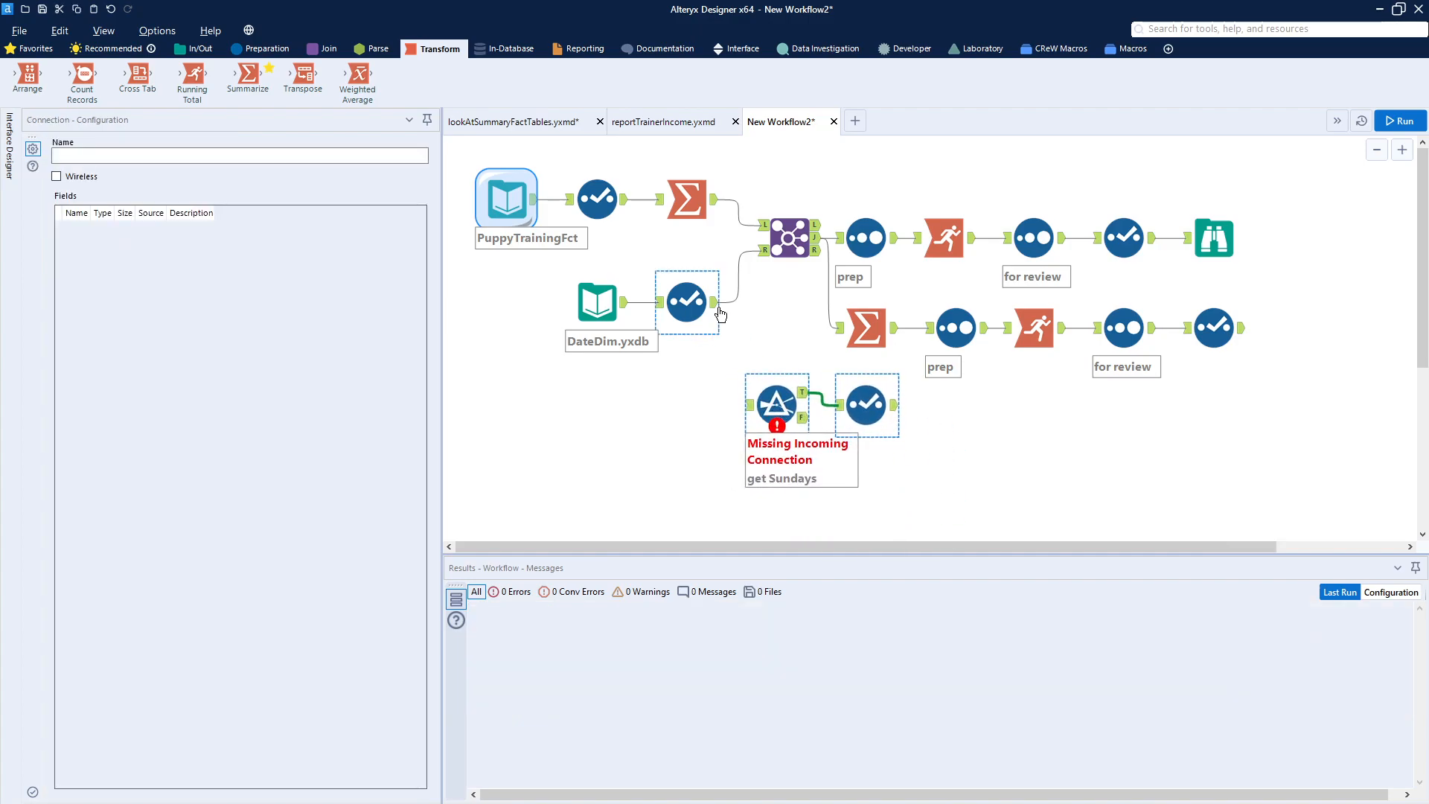
left_click_drag(626, 302, 767, 408)
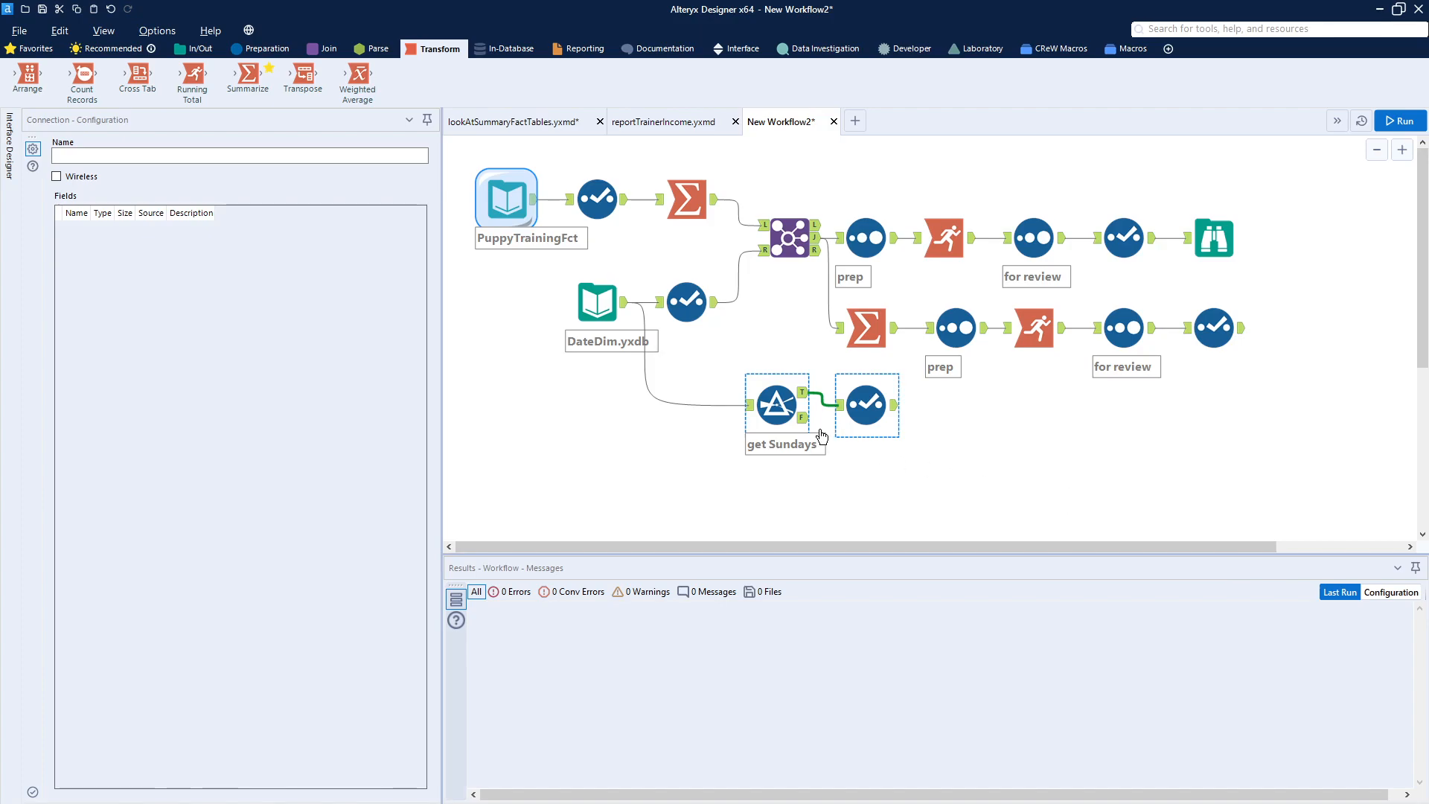
- Review the get Sundays Filter's condition and the Select tool after it
left_click(785, 405)
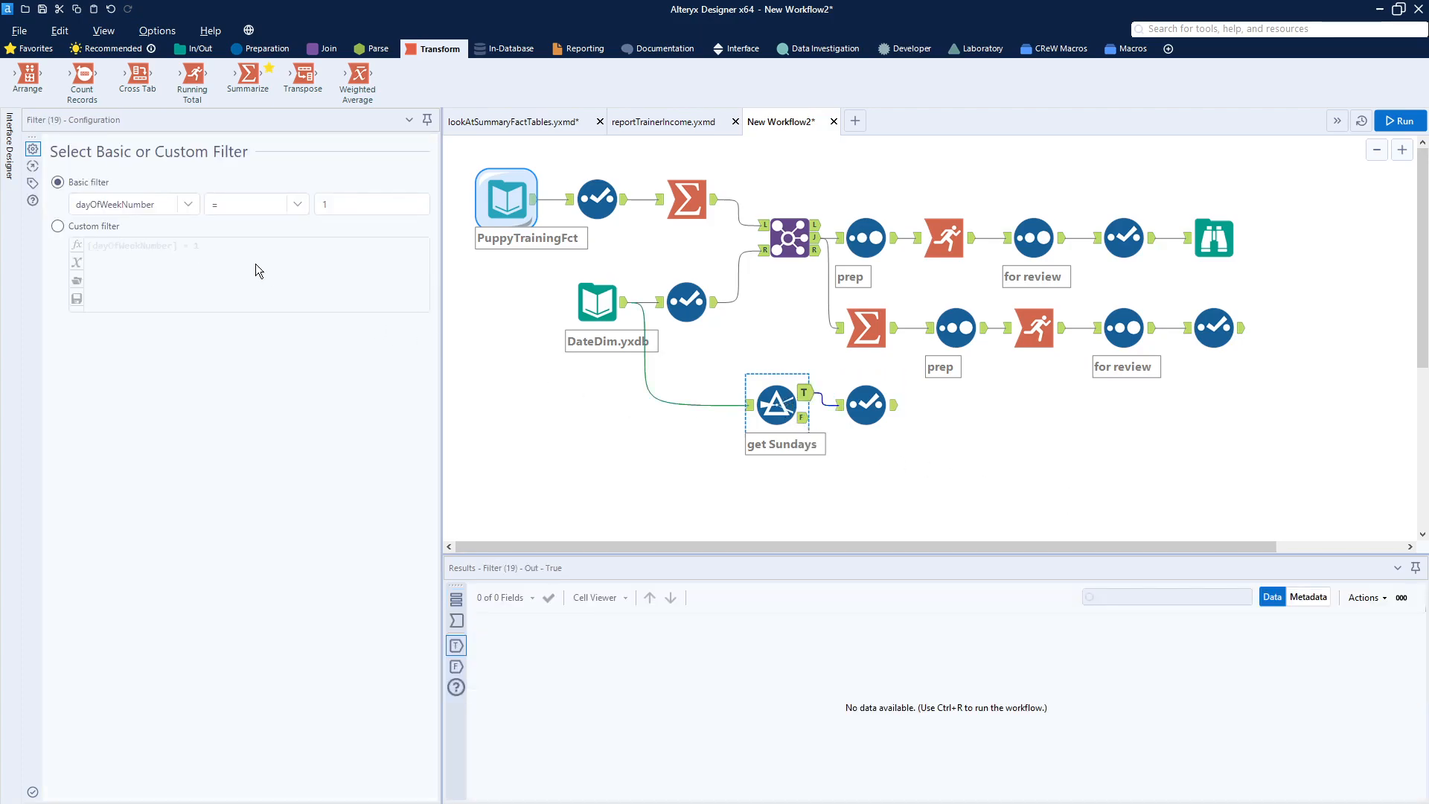
left_click(345, 208)
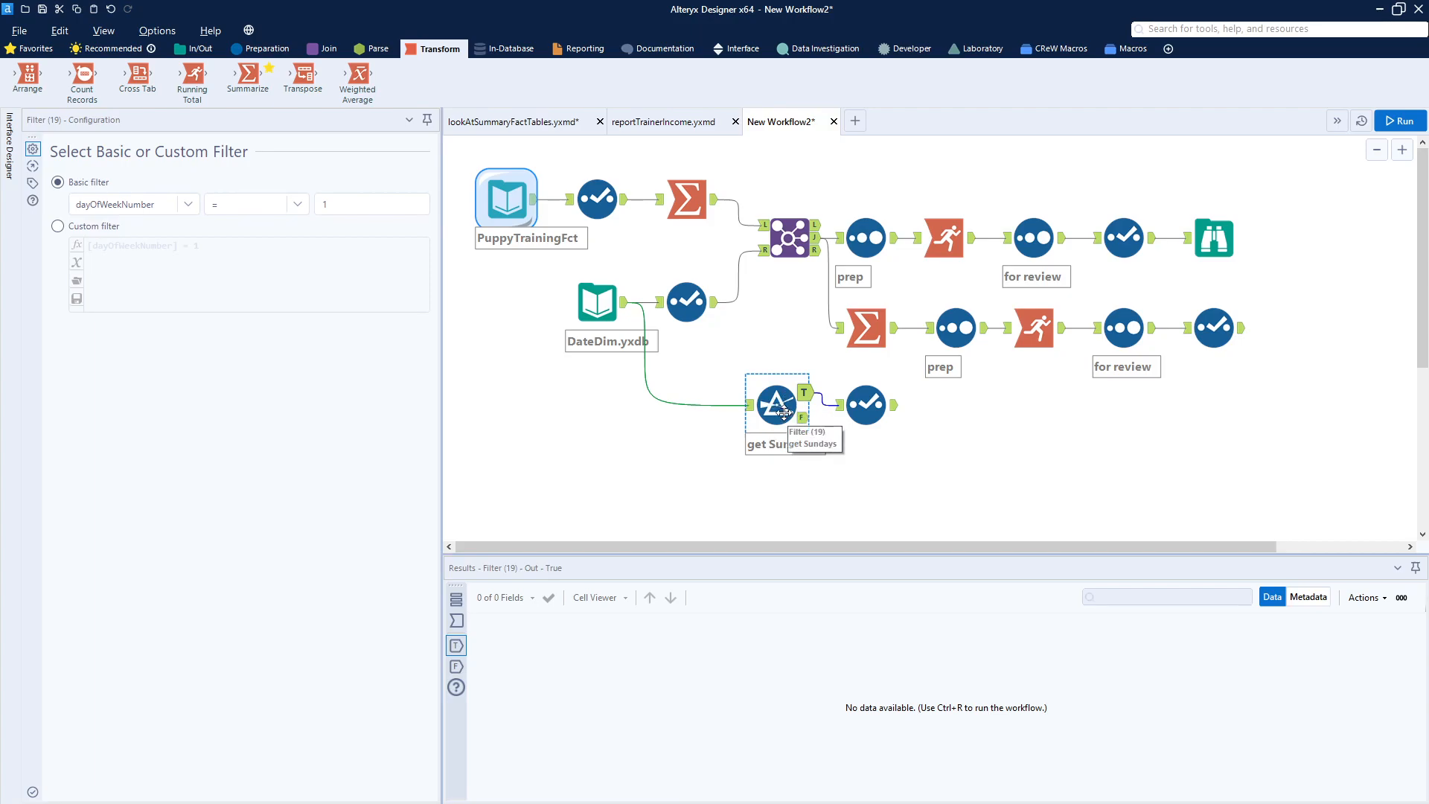
left_click(859, 406, "ctrl")
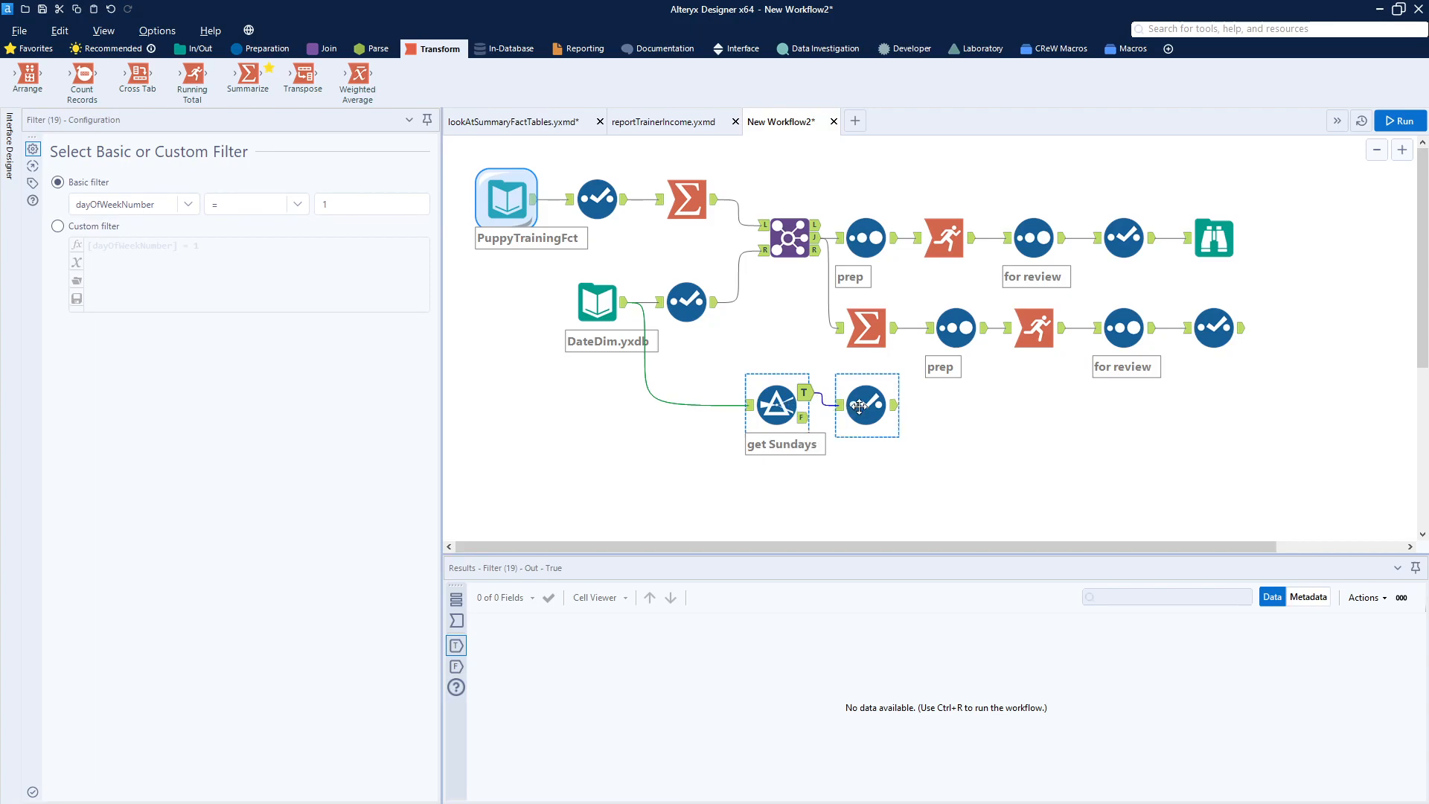
left_click(862, 406, "ctrl")
left_click(981, 470)
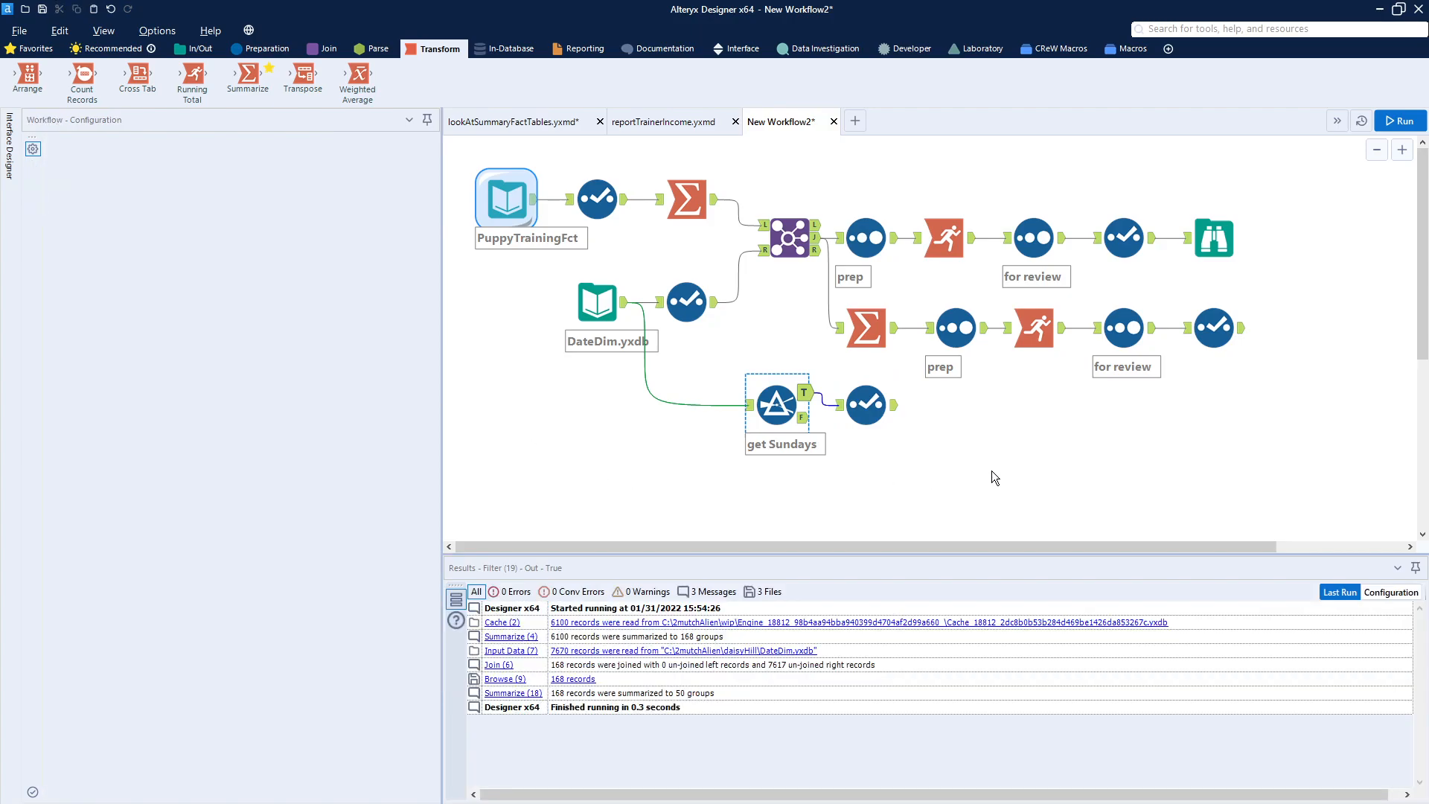
- Paste a Join, for review Sort and Browse chain, joining the weekly Select on the left and the Sundays Select on the right
key("ctrl+v")
left_click_drag(1088, 503, 1116, 418)
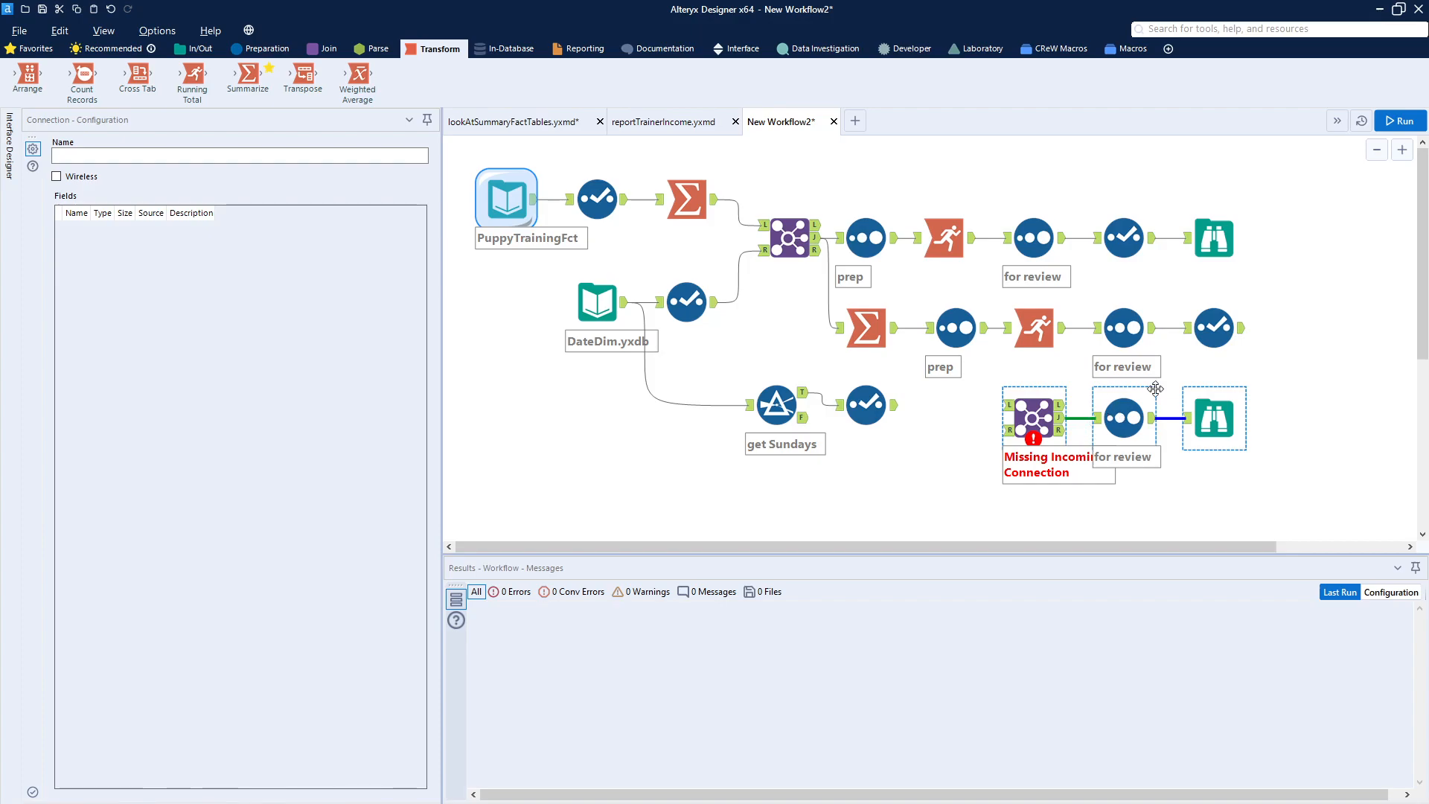
key("ctrl+r")
left_click_drag(1242, 327, 1010, 407)
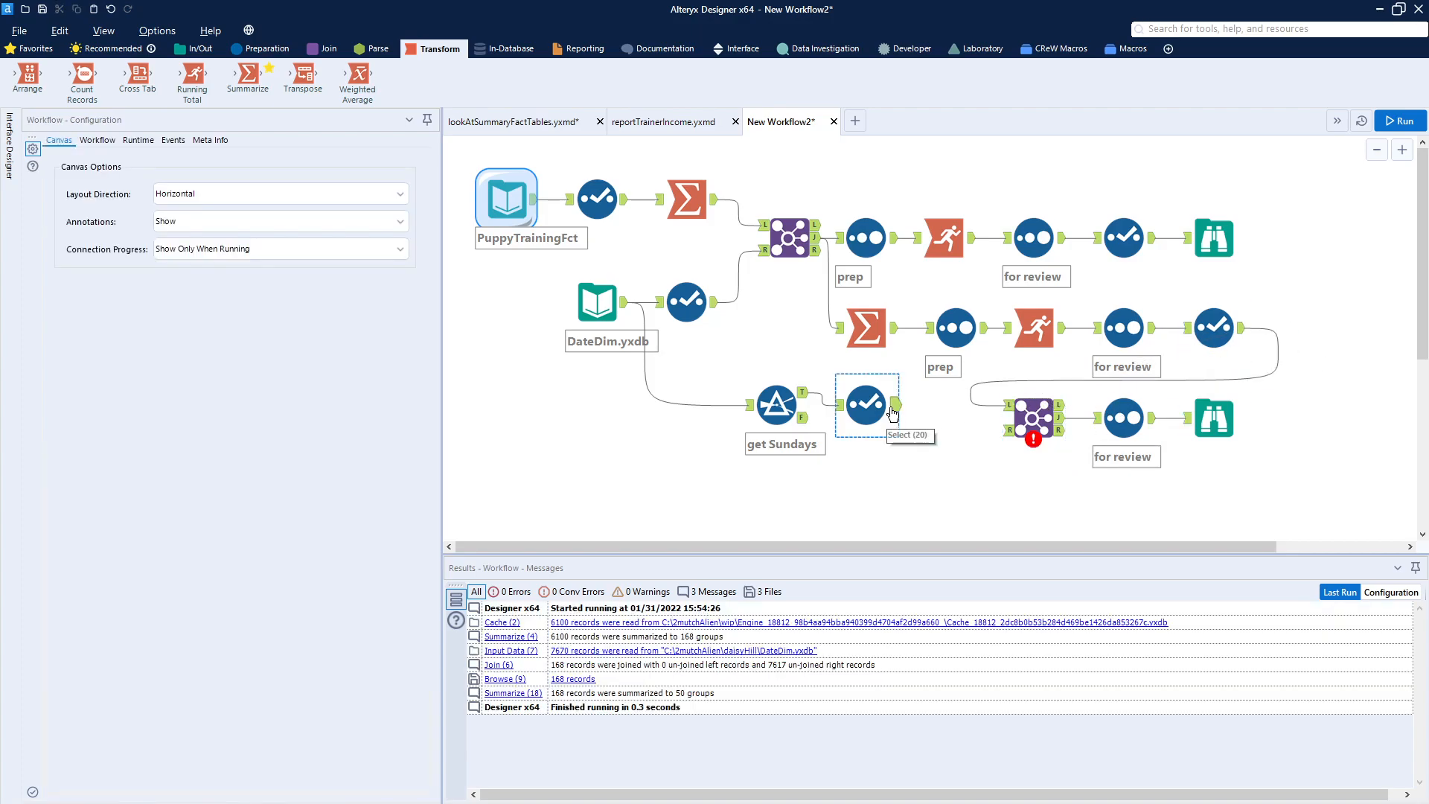
left_click_drag(895, 405, 1006, 431)
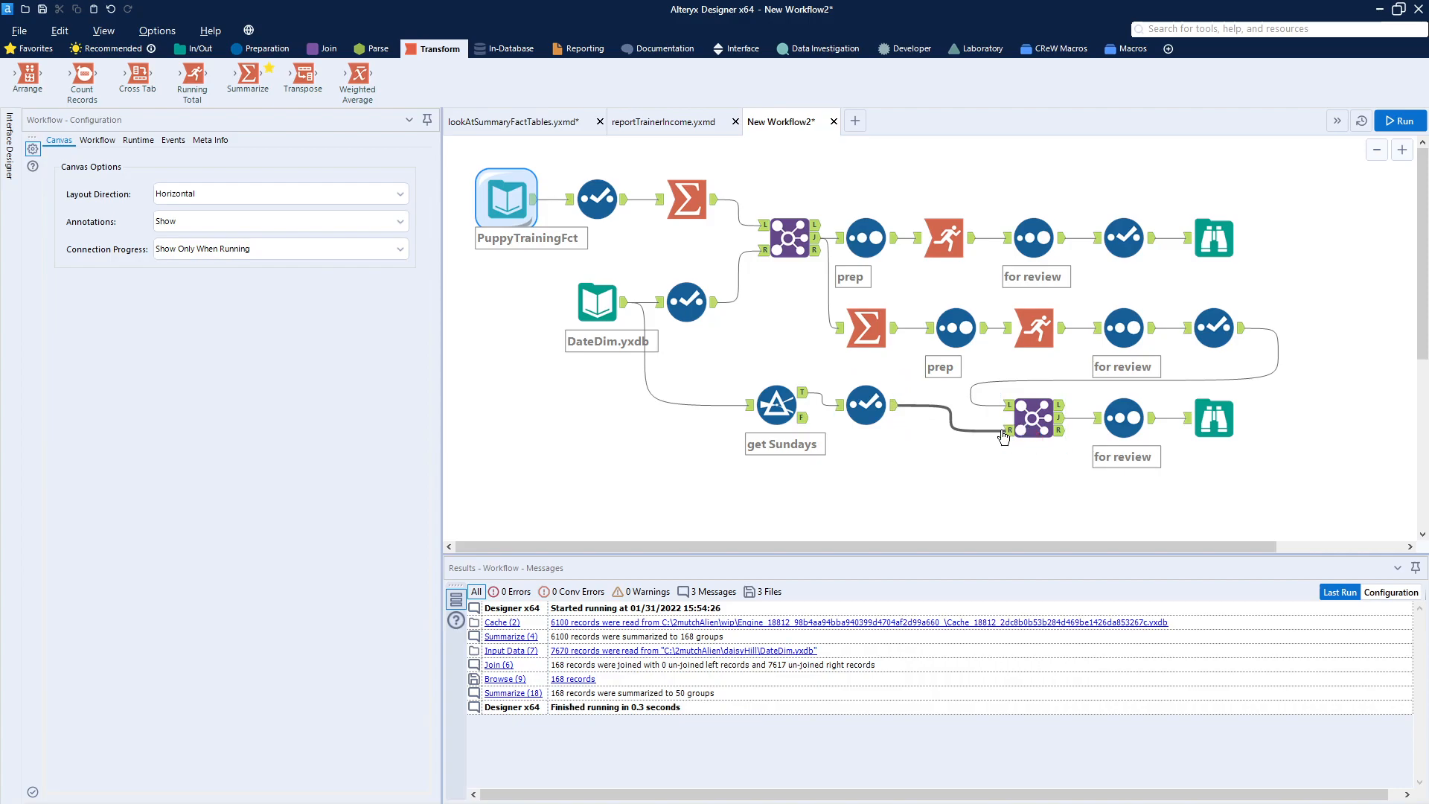
left_click(1033, 419)
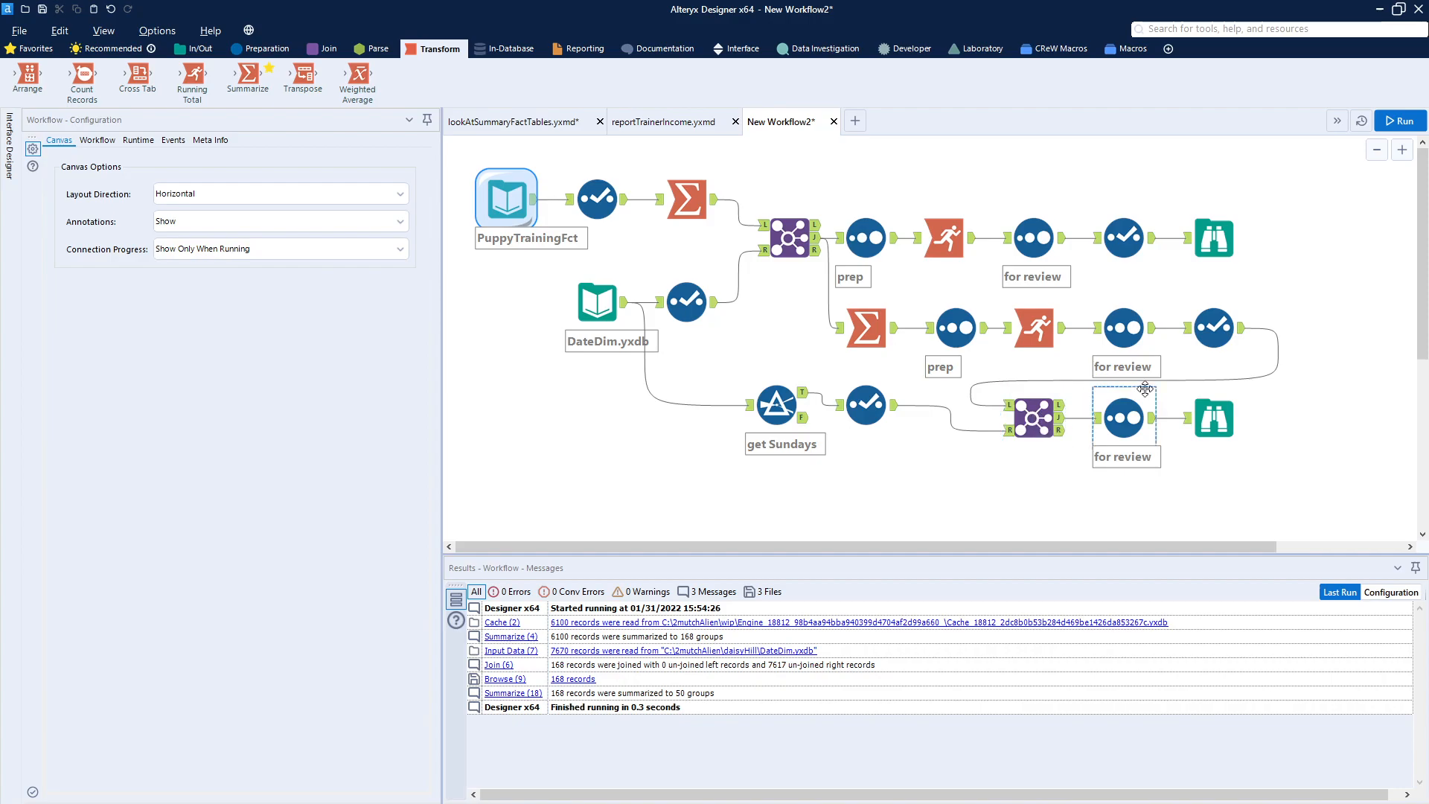
- Run the workflow and view the final Browse output
left_click(1397, 123)
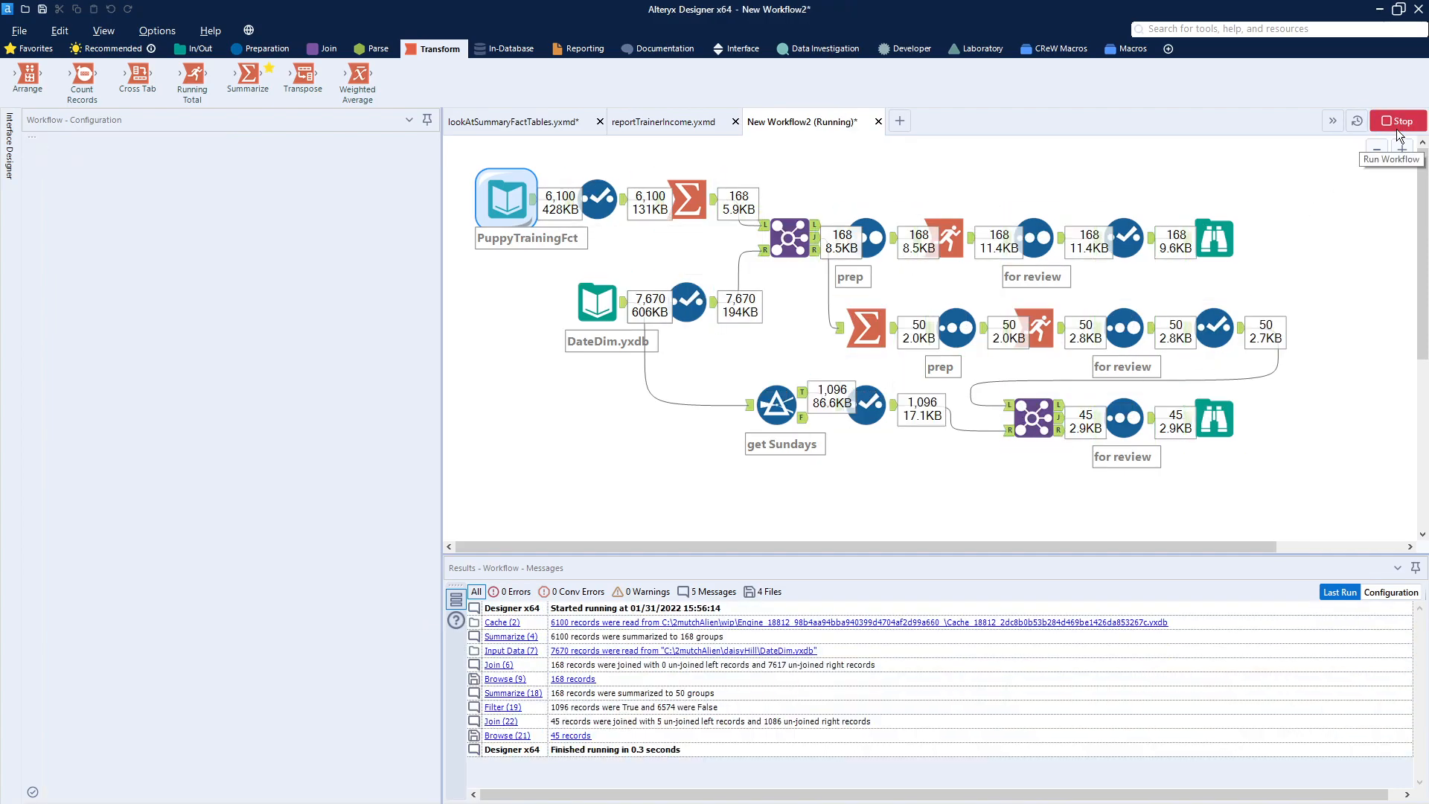
left_click(1216, 423)
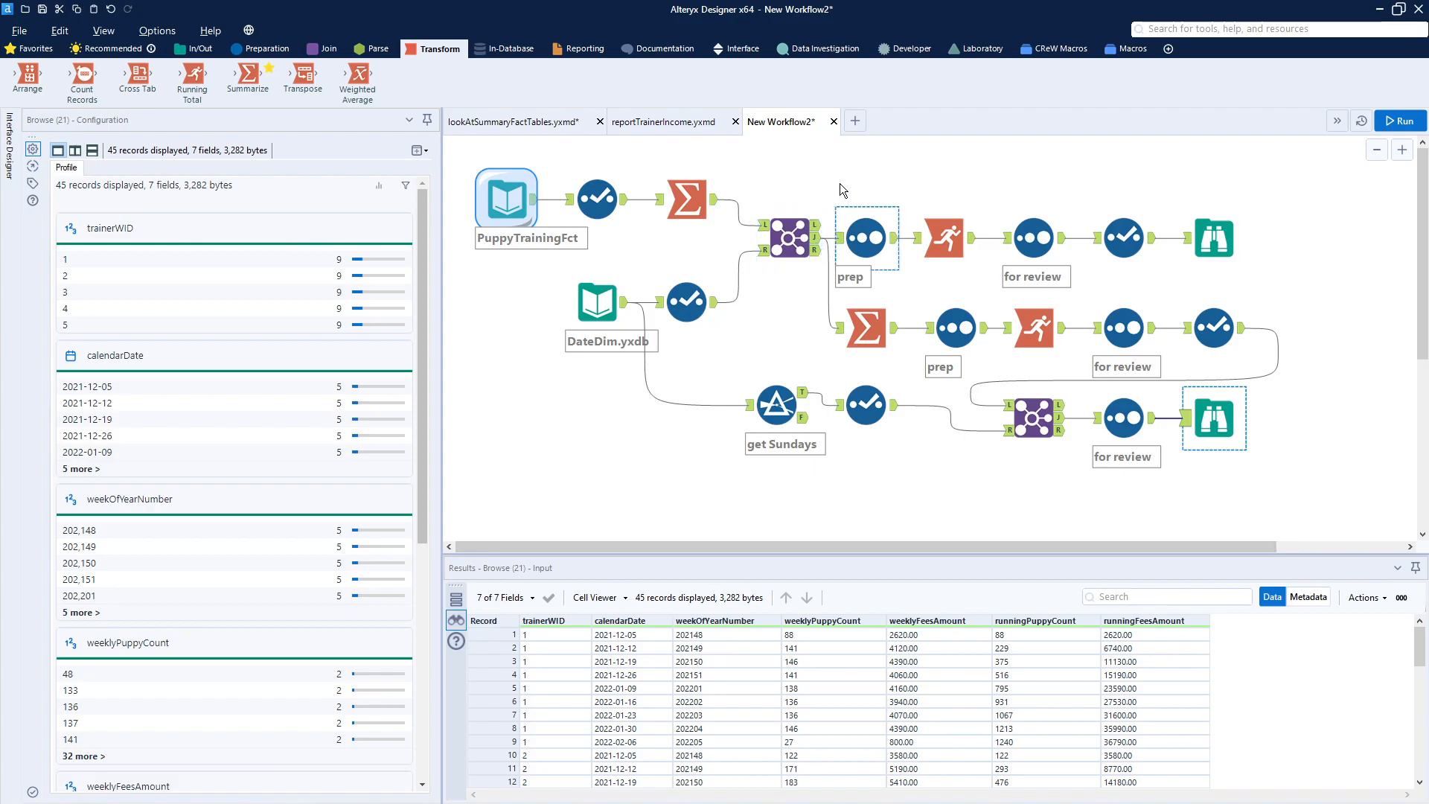
- Open the reportTrainerIncome workflow and examine the first Interactive Chart's configuration
left_click(704, 126)
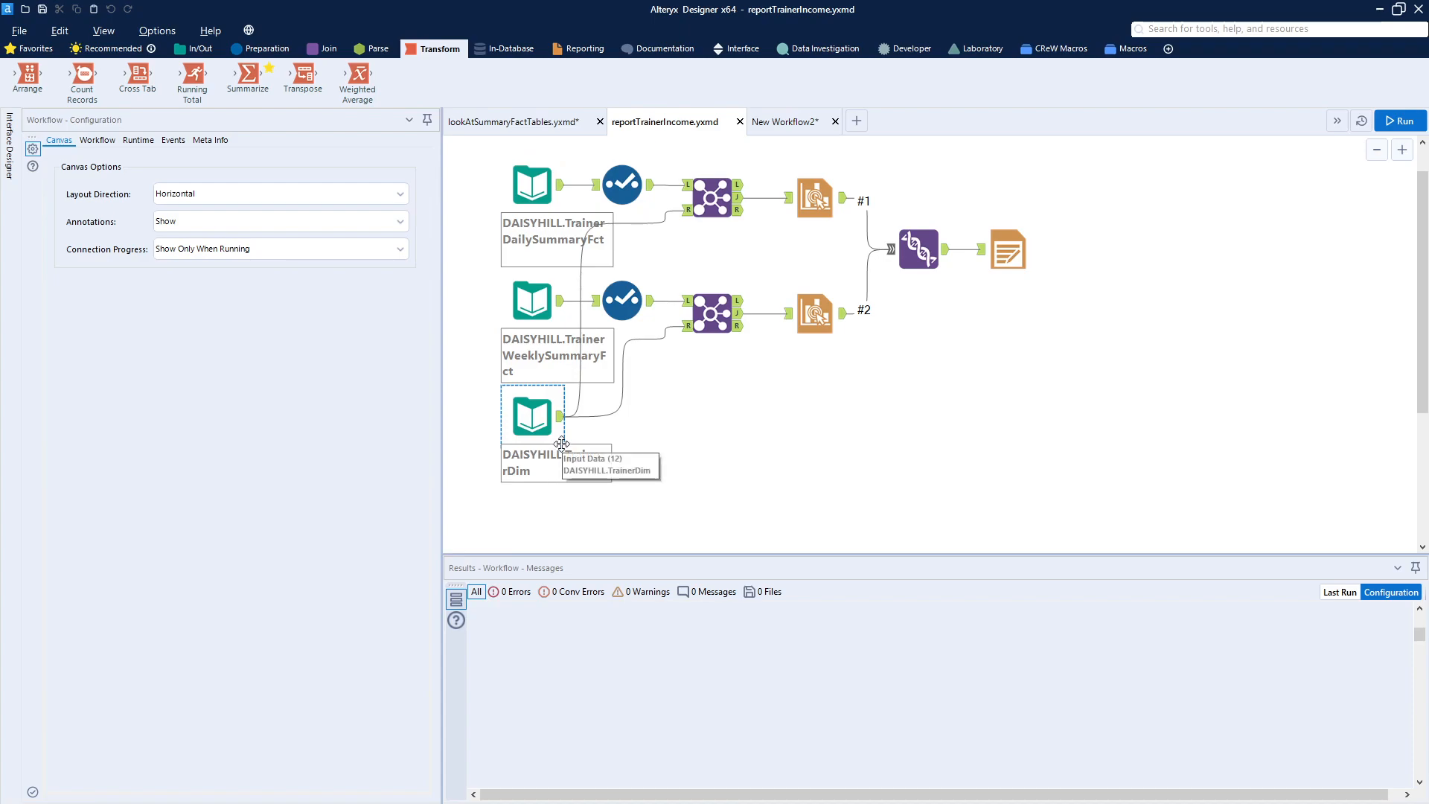
left_click(812, 198)
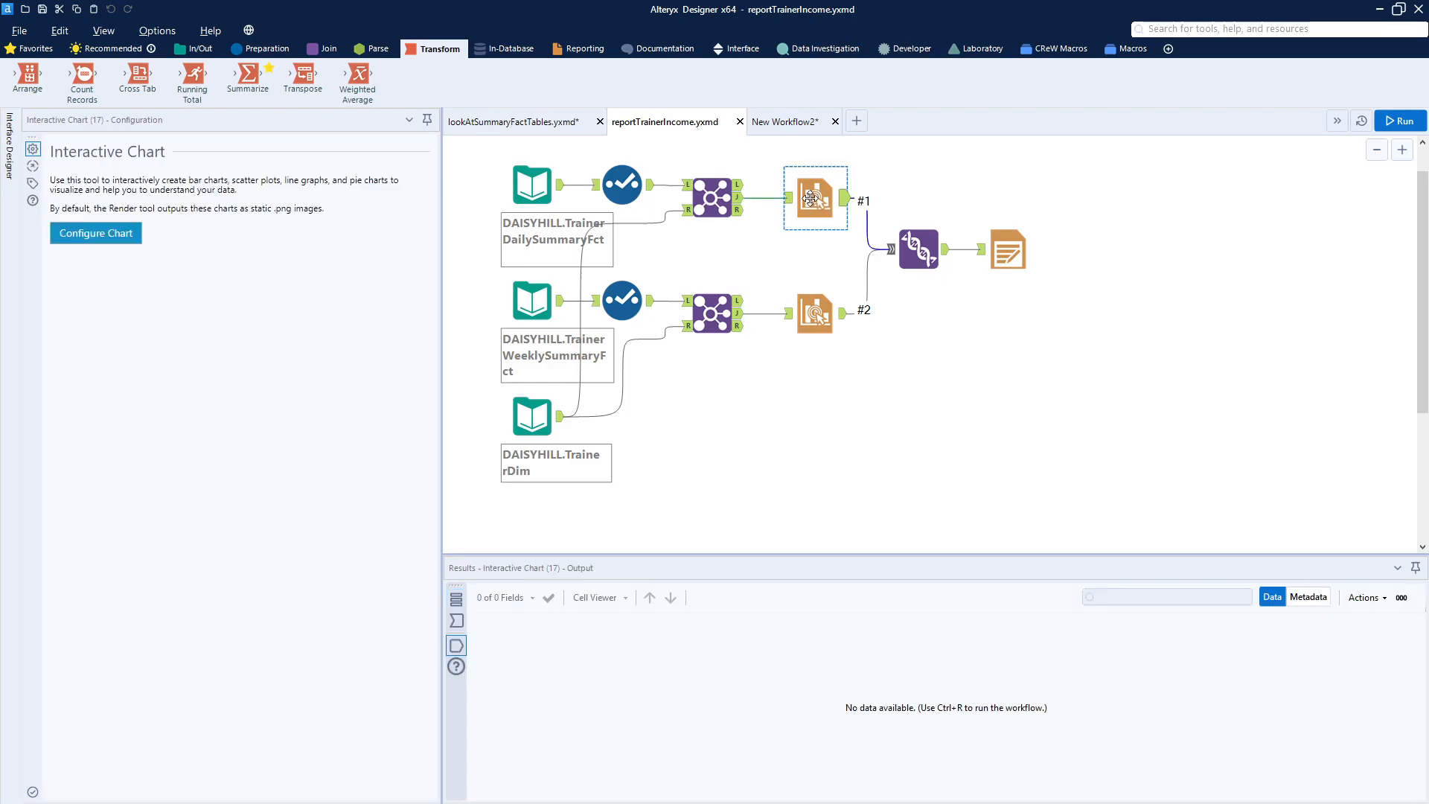
left_click(119, 234)
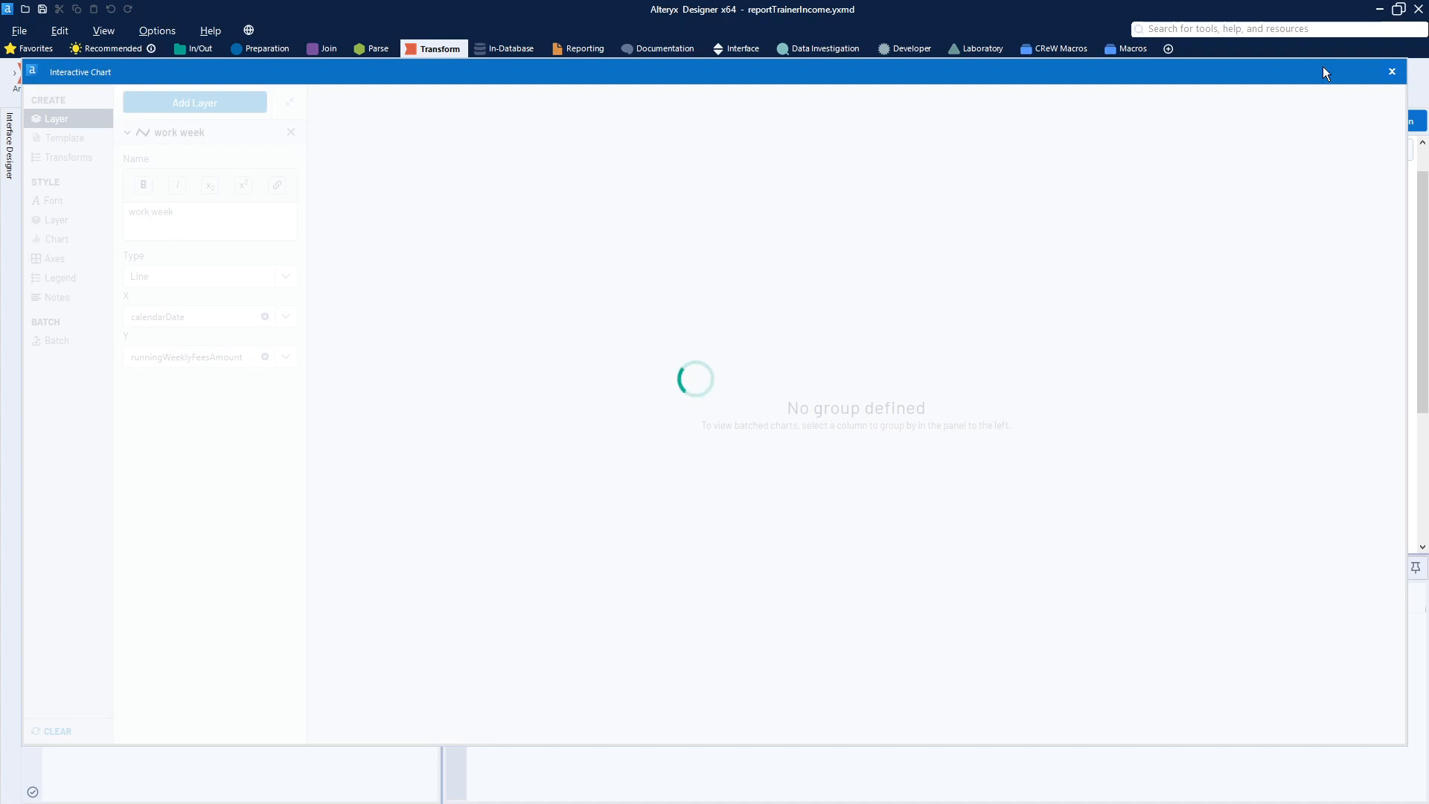
left_click(1391, 74)
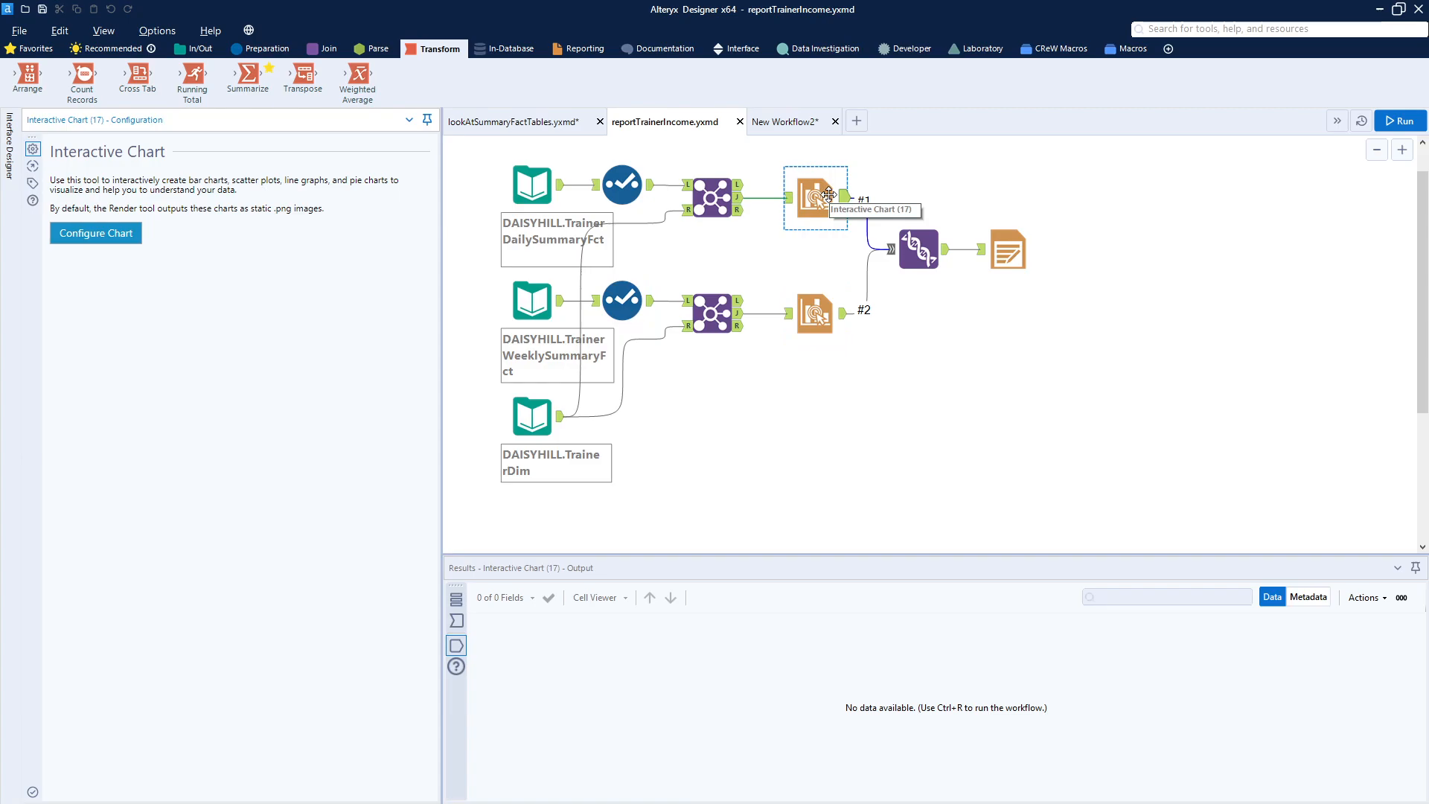
- Check the second Interactive Chart and the Union tool and run the report workflow
left_click(819, 317, "ctrl")
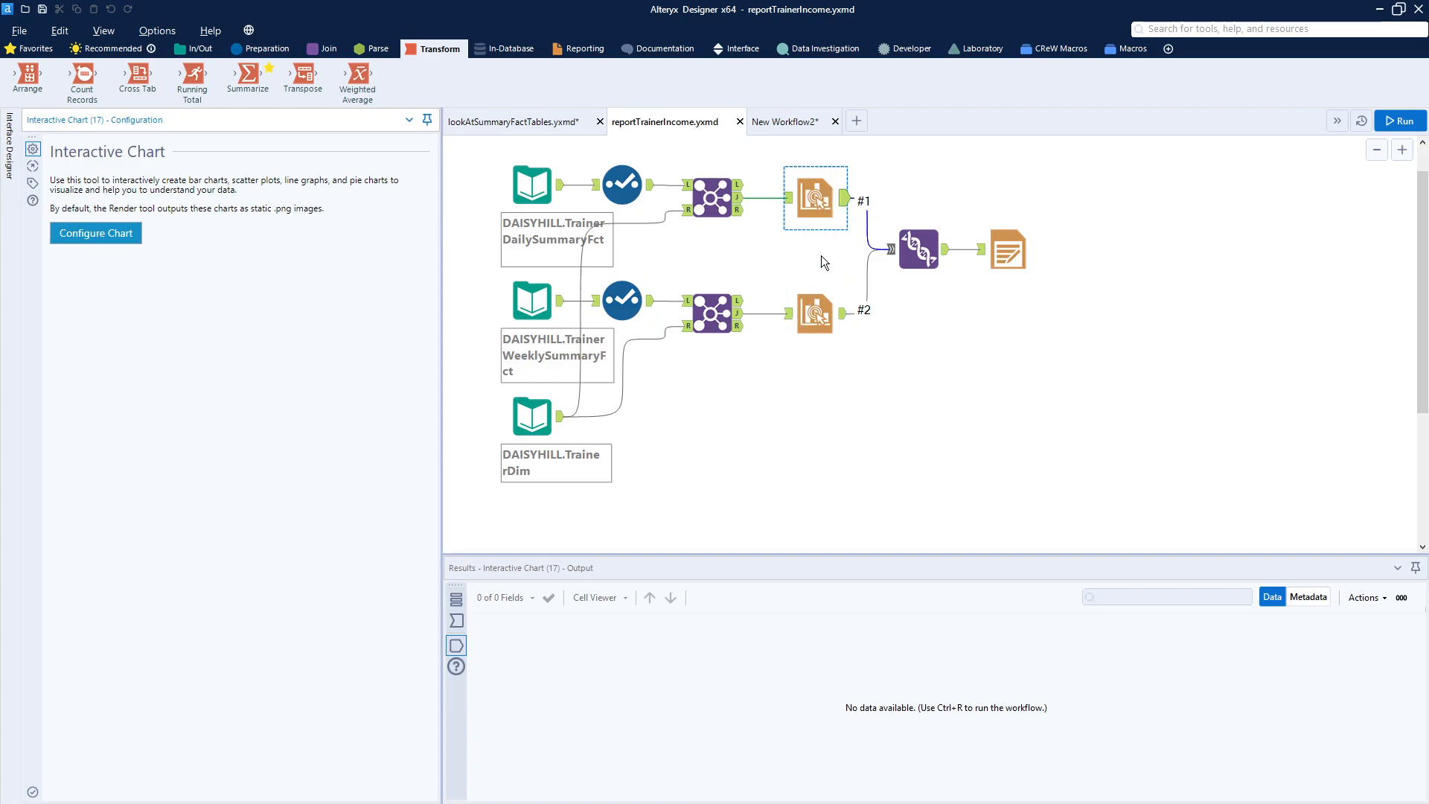
left_click(825, 321, "ctrl")
left_click(919, 250, "ctrl")
left_click(921, 251, "ctrl")
left_click(1406, 122)
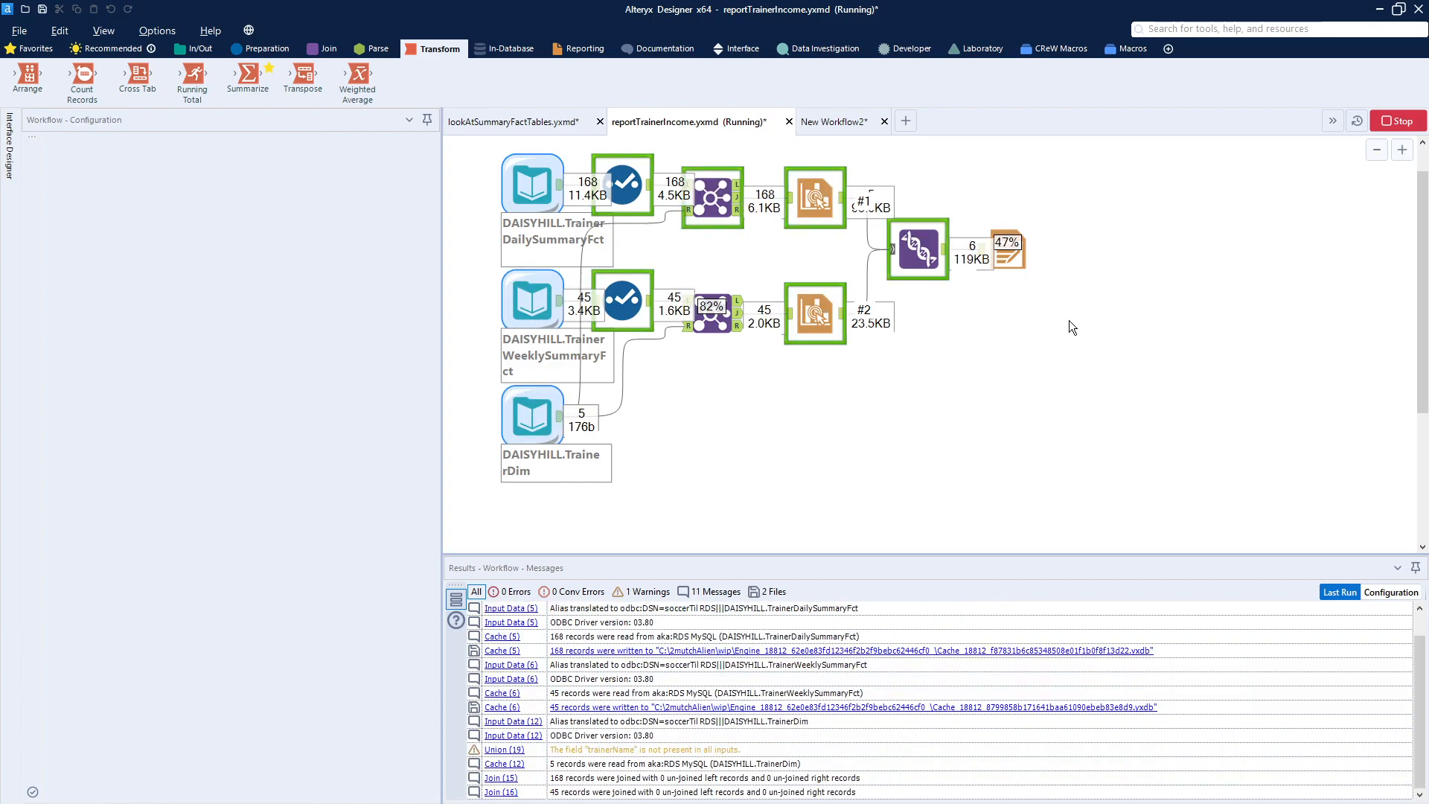
- Open the Render tool's temporary PDF report, page through the trainer revenue charts, and close all its tabs
left_click(1031, 268)
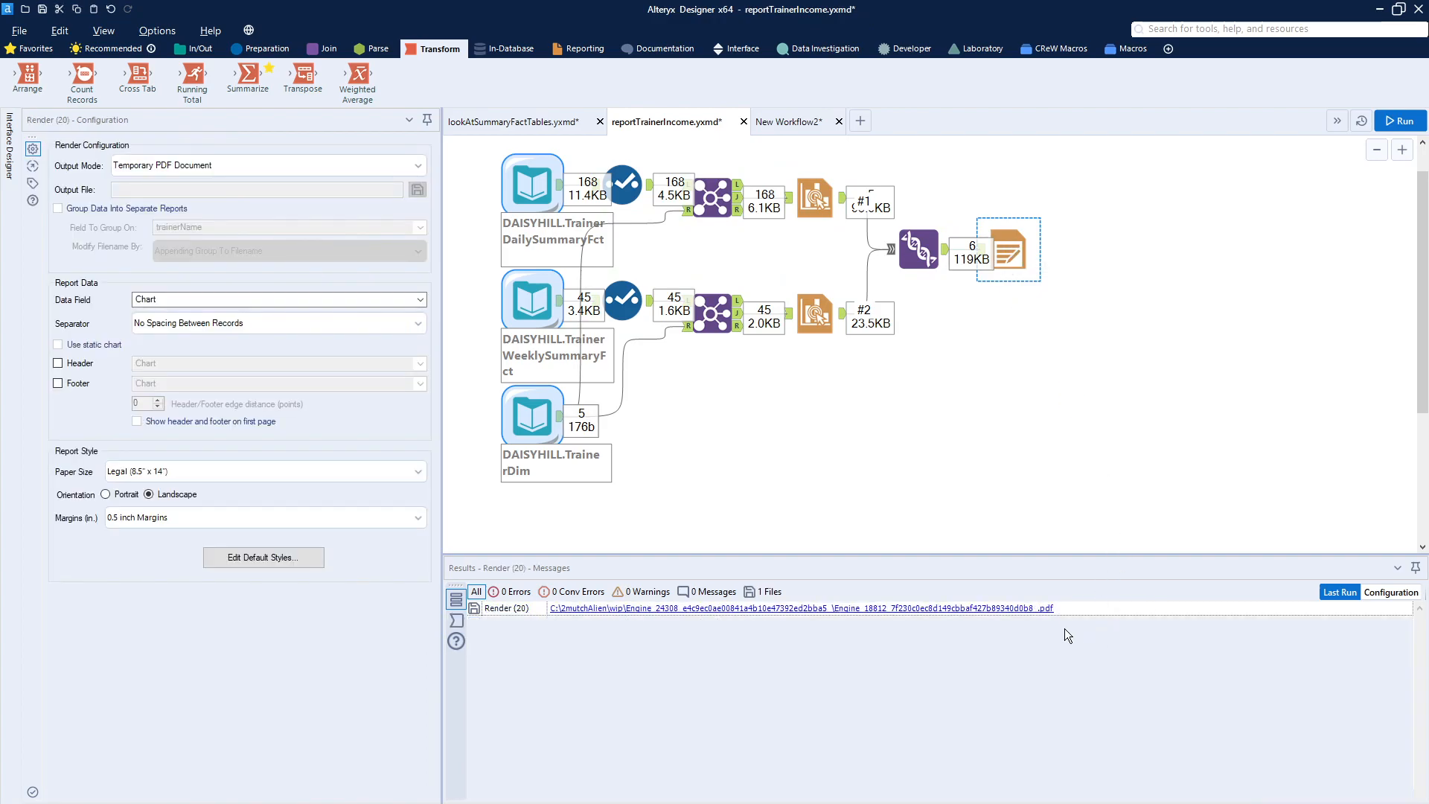
left_click(998, 608)
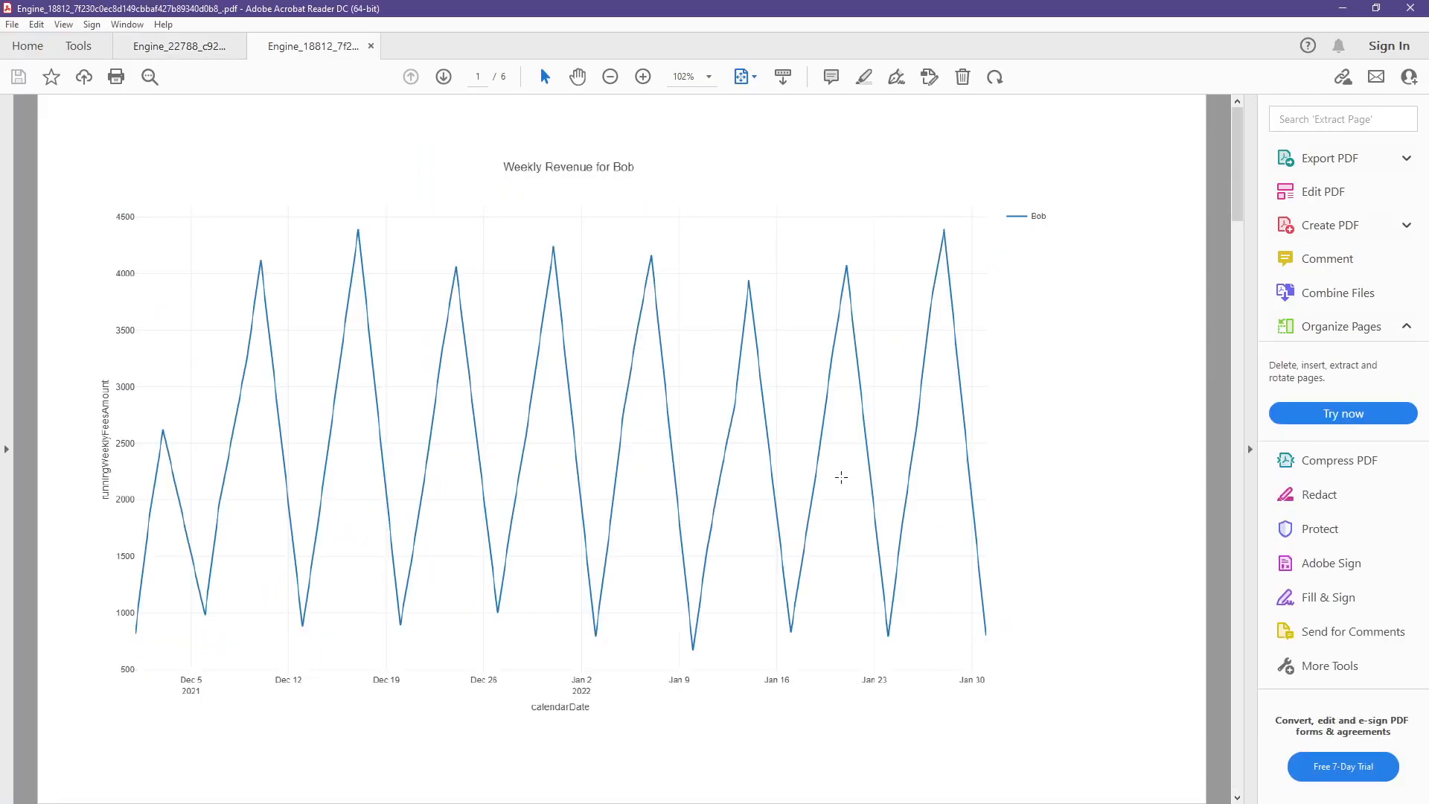
scroll(841, 477, "down", 5)
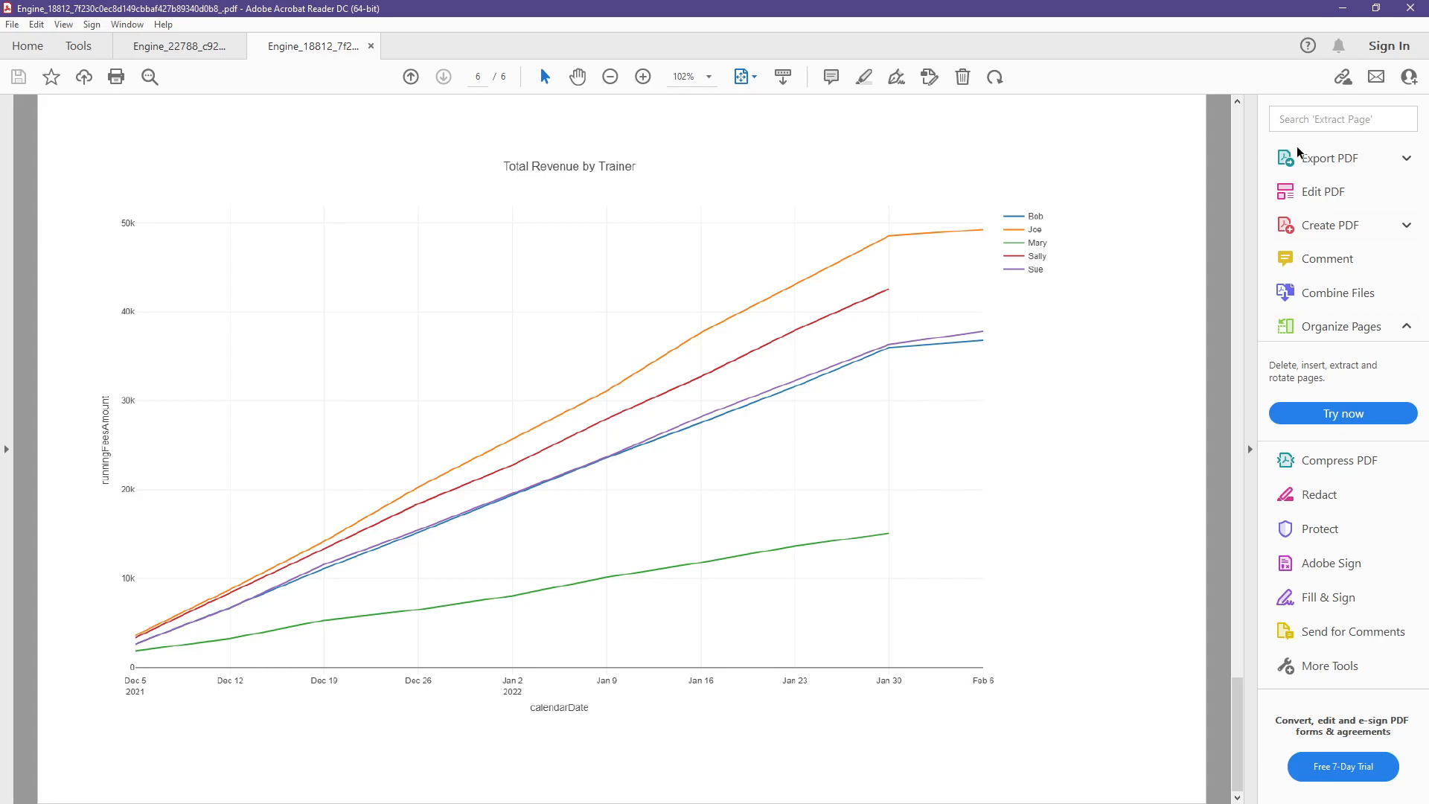
left_click(1409, 15)
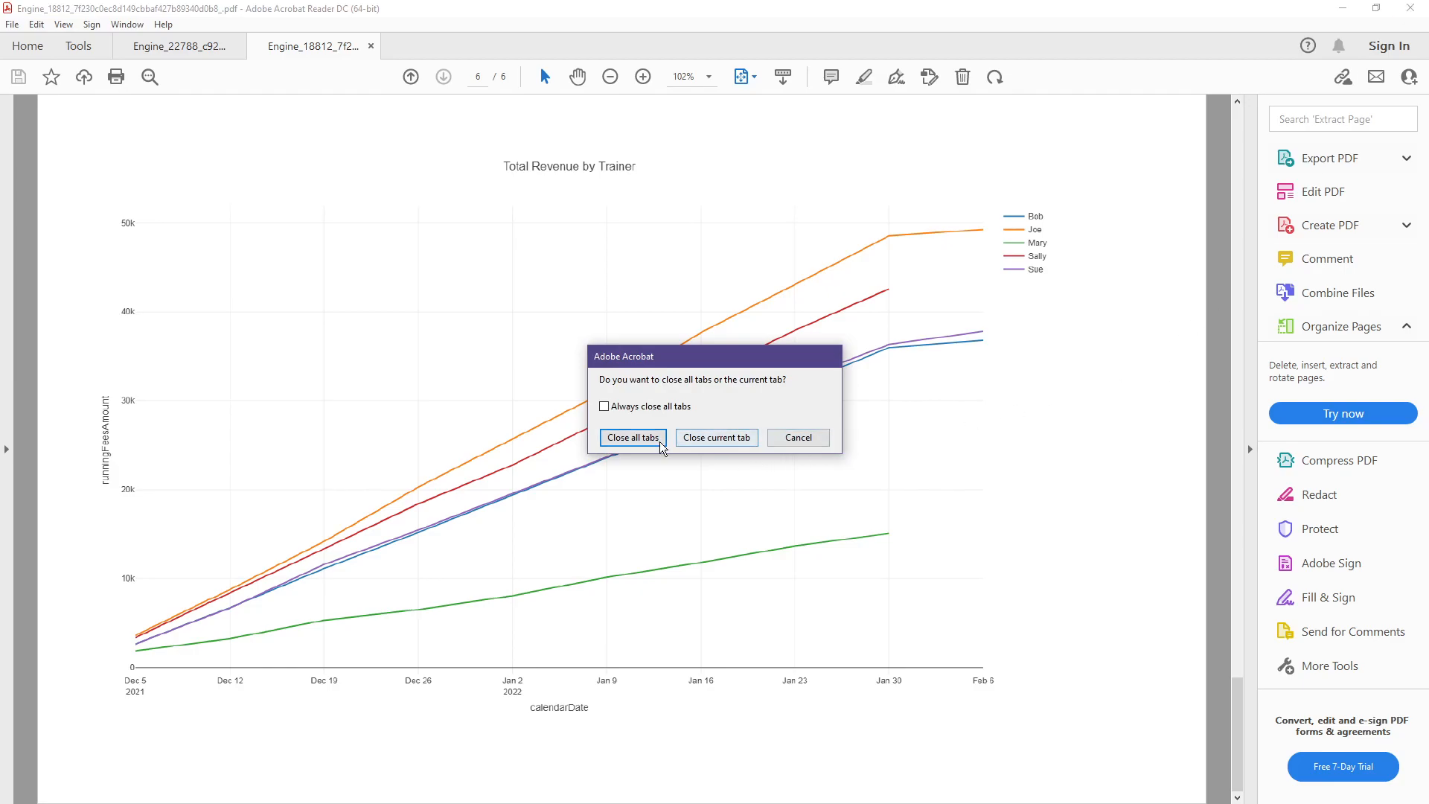
left_click(633, 438)
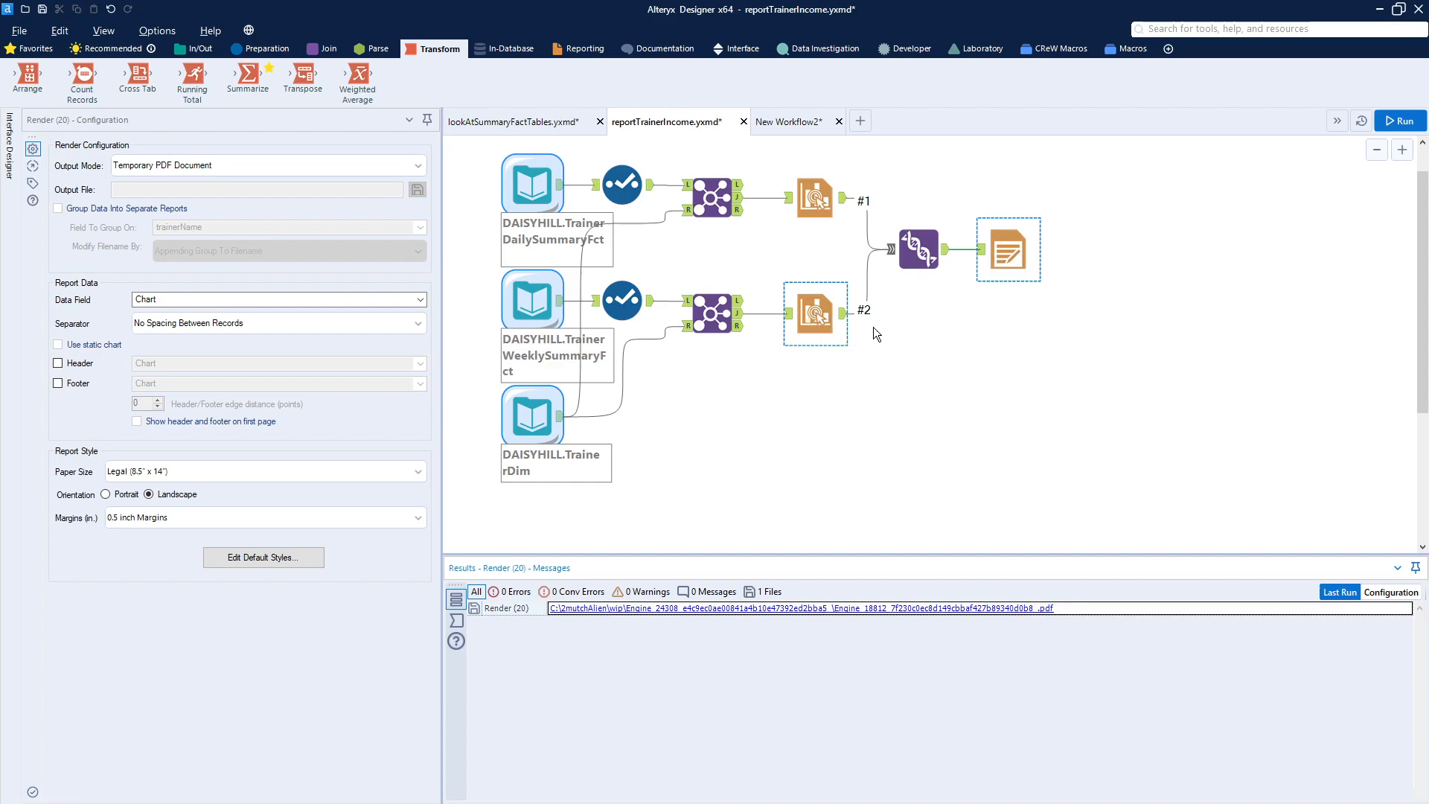
- Select the first Interactive Chart tool to review its configuration
left_click(814, 195)
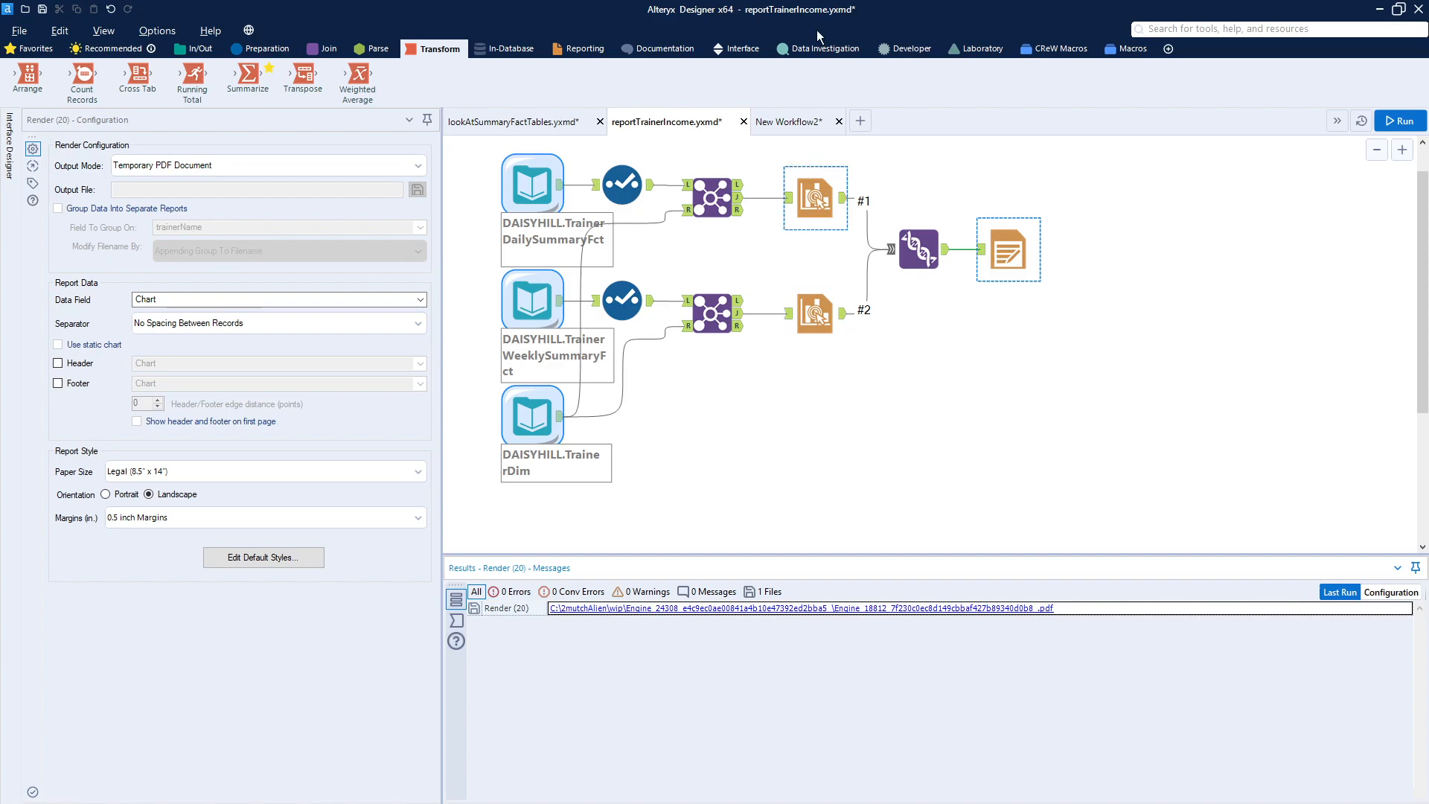